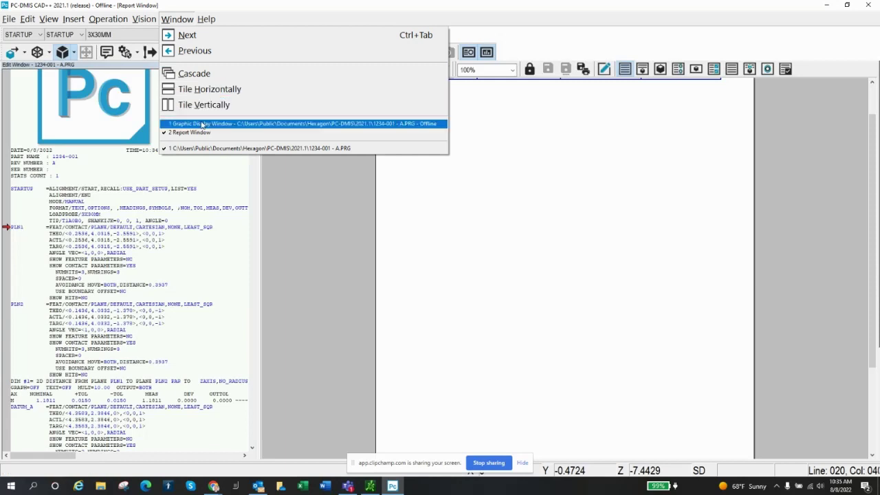
Show the part's CAD graphic display and place the cursor at the end of the TIP line.
click(226, 124)
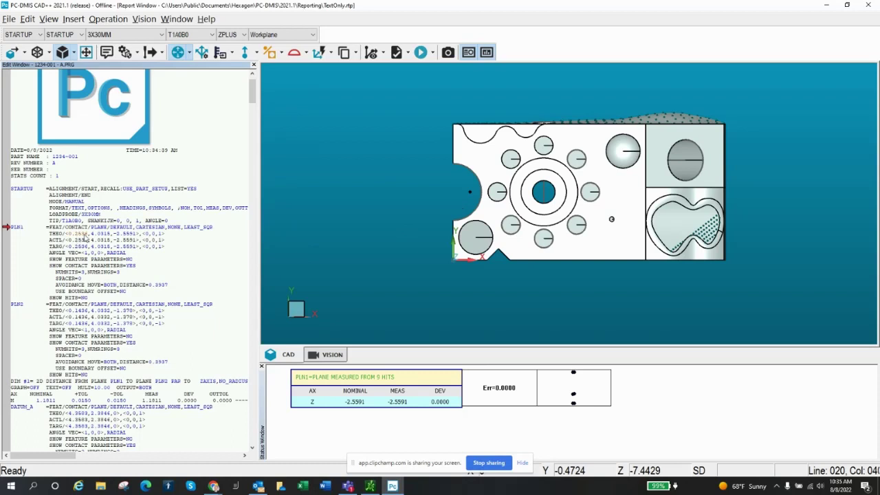
click(176, 226)
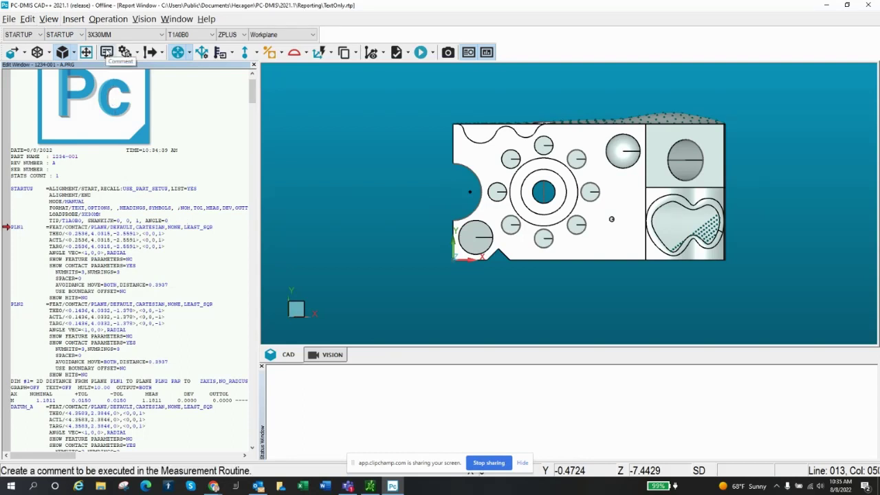
Insert a COMMENT/OPER line after the probe tip line and open its Comment dialog.
click(74, 19)
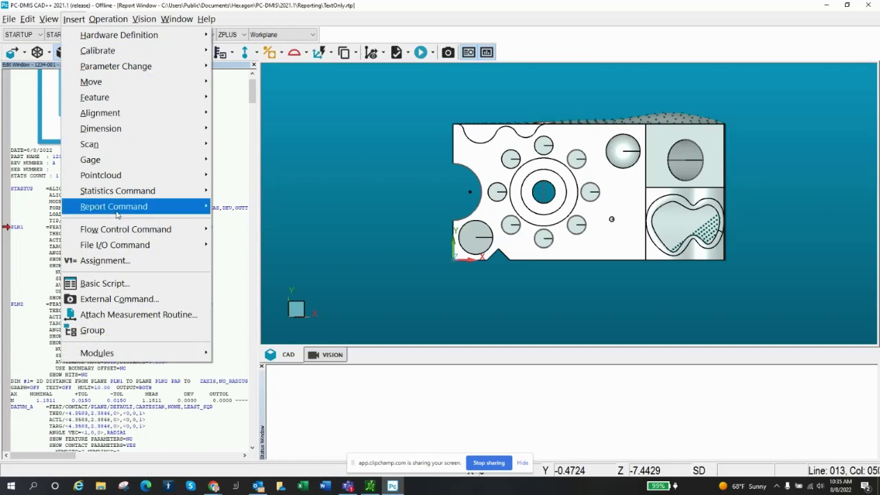
mouse_move(126, 214)
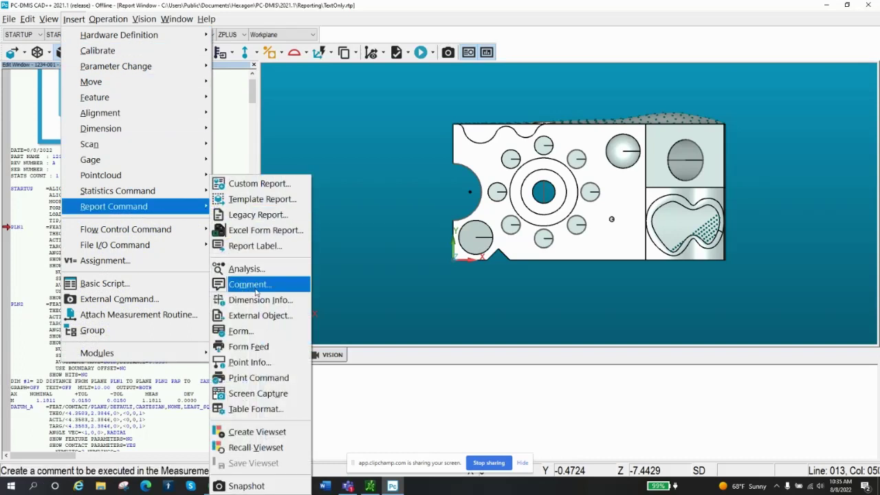
click(370, 158)
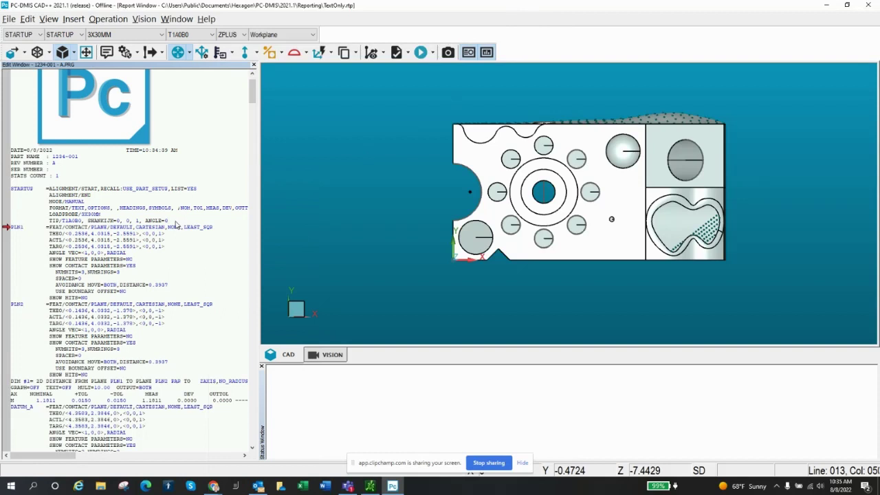
key(Return)
text(comment)
key(Tab)
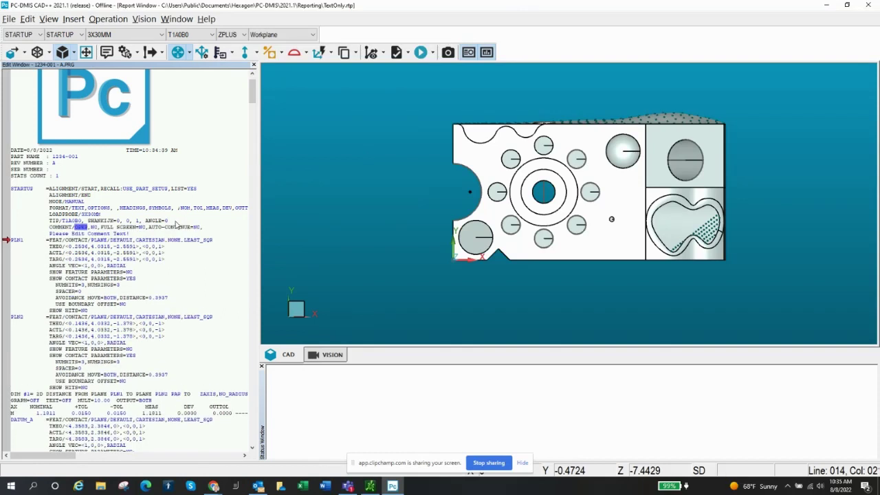
key(F9)
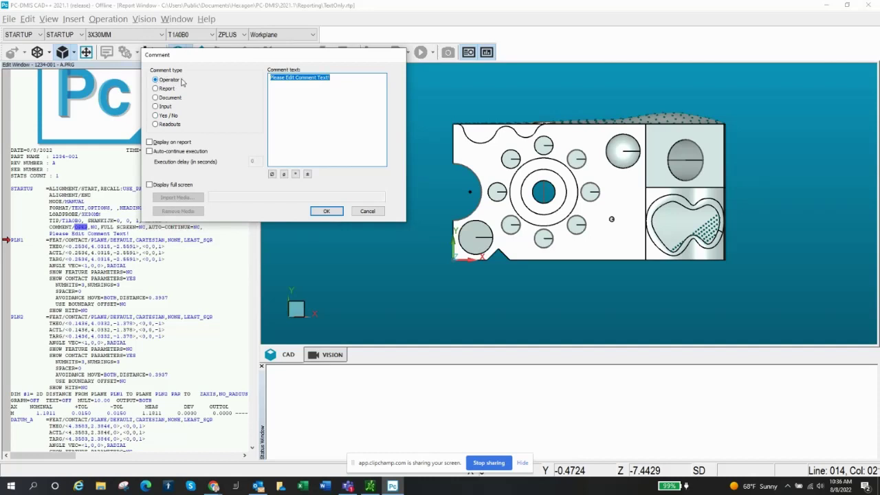
Replace the placeholder operator comment text with 'DCC MODE' and confirm.
drag(335, 79, 270, 78)
text(DCC MODE)
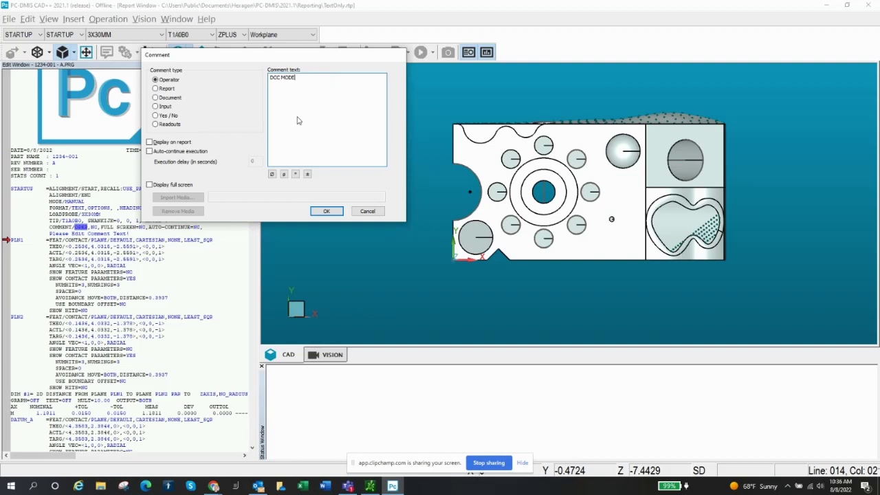
click(326, 212)
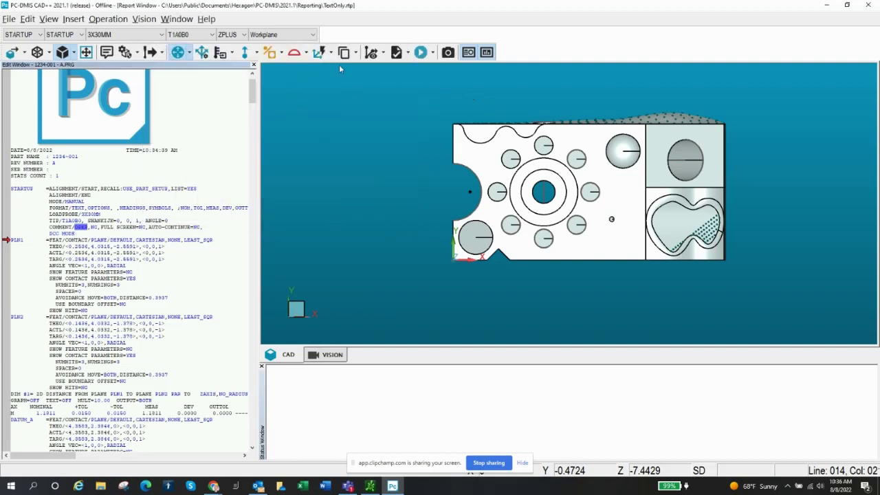
click(421, 52)
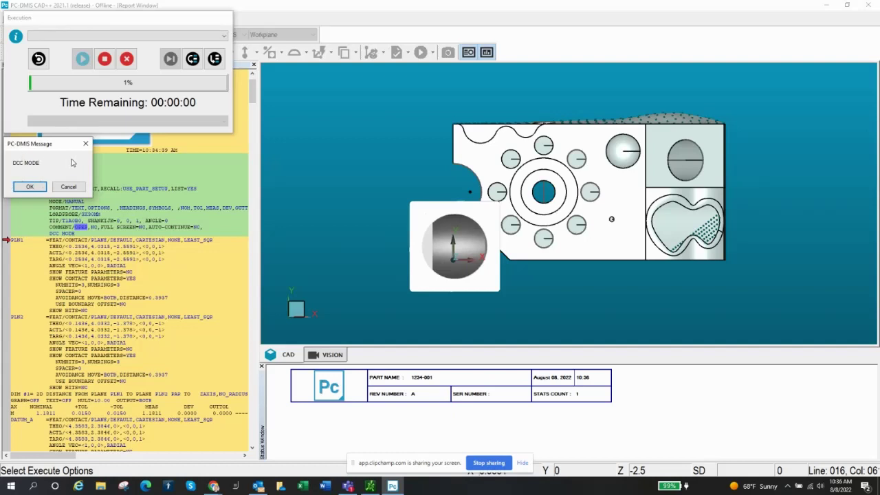
click(29, 187)
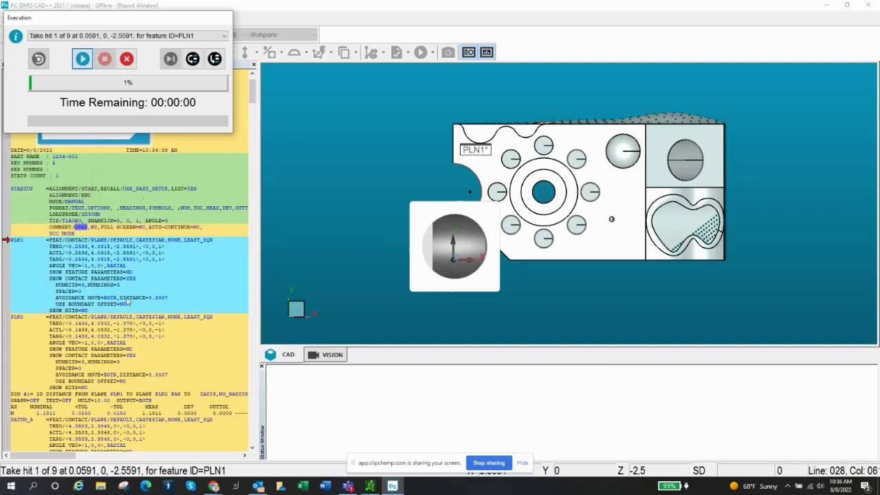
click(127, 59)
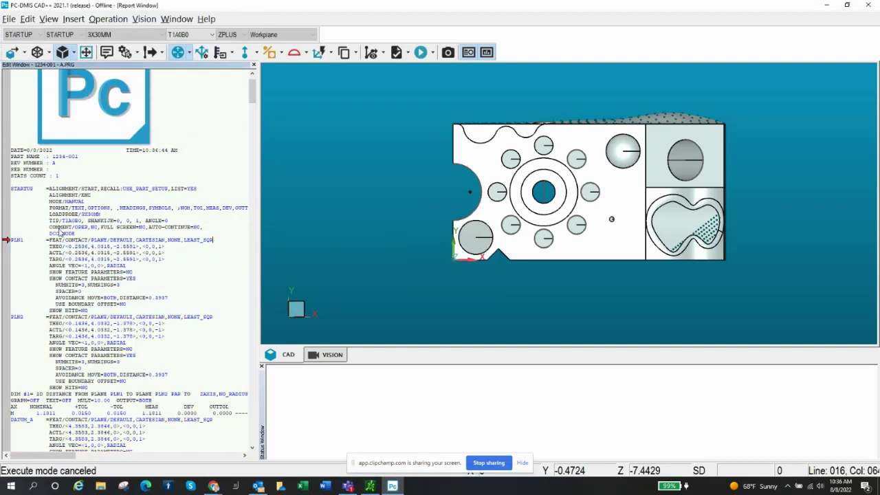
Set the DCC MODE comment to auto-continue execution with a 1-second execution delay.
double_click(60, 228)
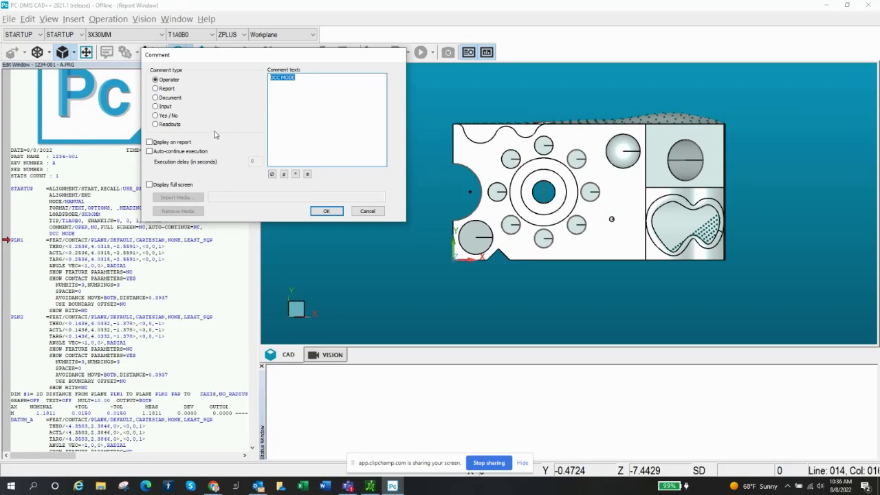
click(150, 142)
click(150, 142)
click(150, 151)
click(249, 162)
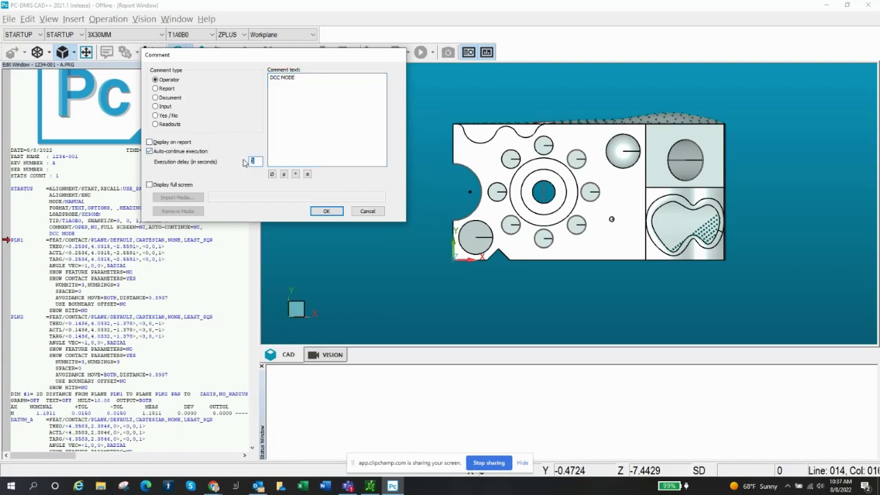
text(1)
key(Tab)
click(327, 212)
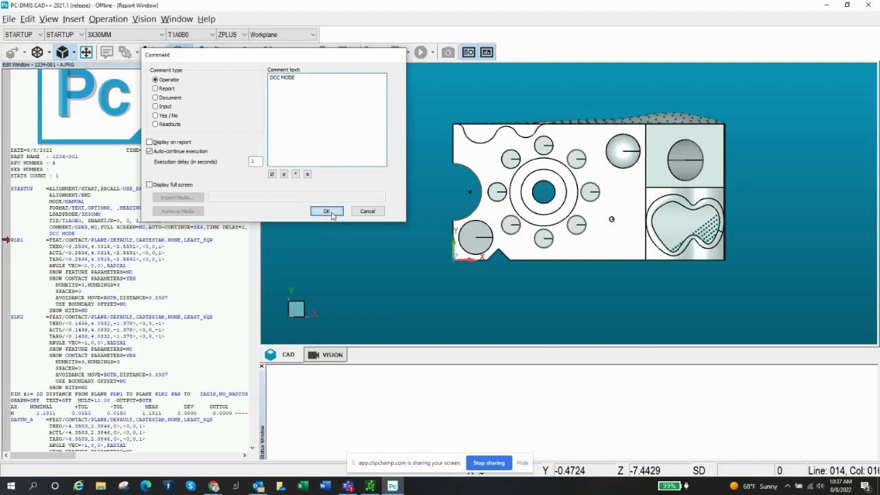
click(421, 53)
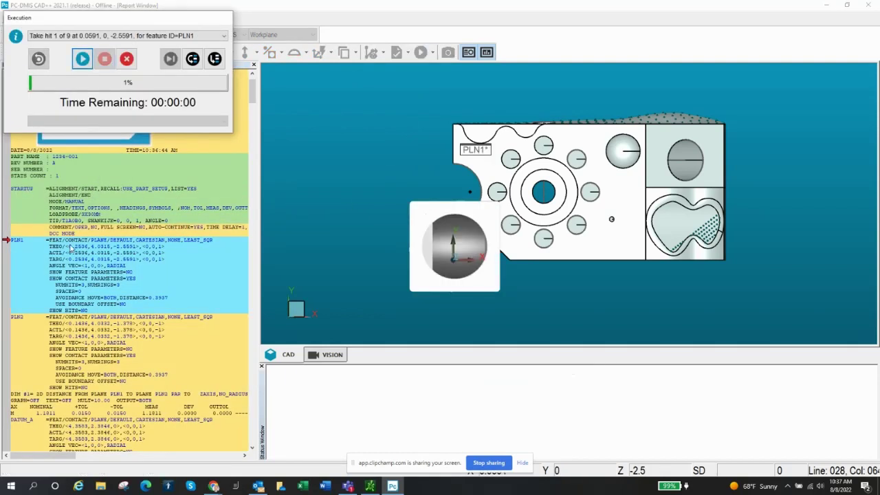
click(127, 59)
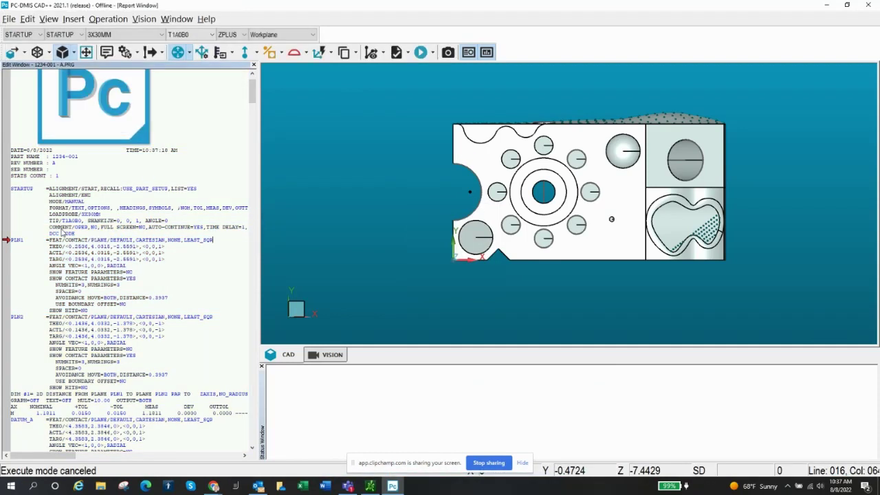
Turn off auto-continue and make DCC MODE display full screen with Capture.JPG attached.
double_click(63, 224)
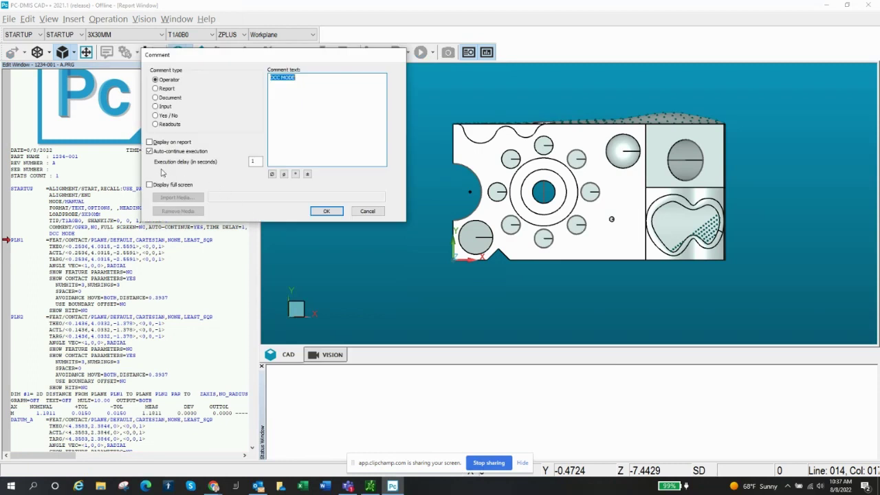
click(150, 152)
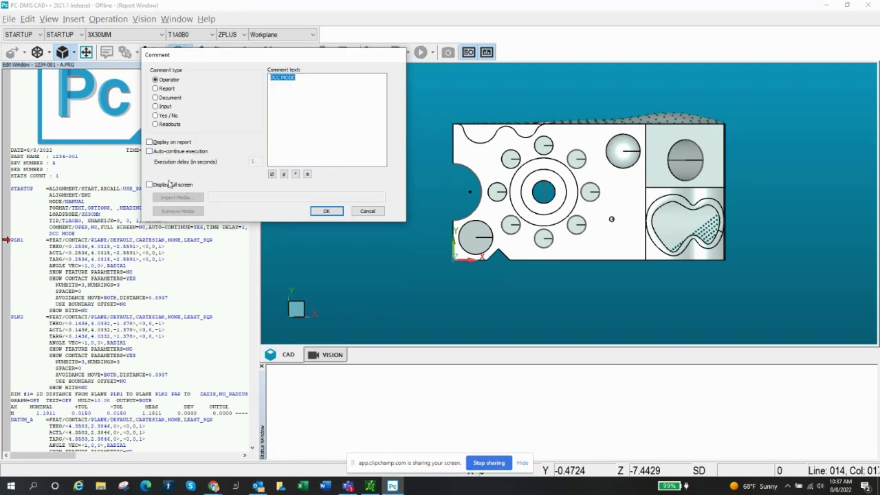
click(150, 185)
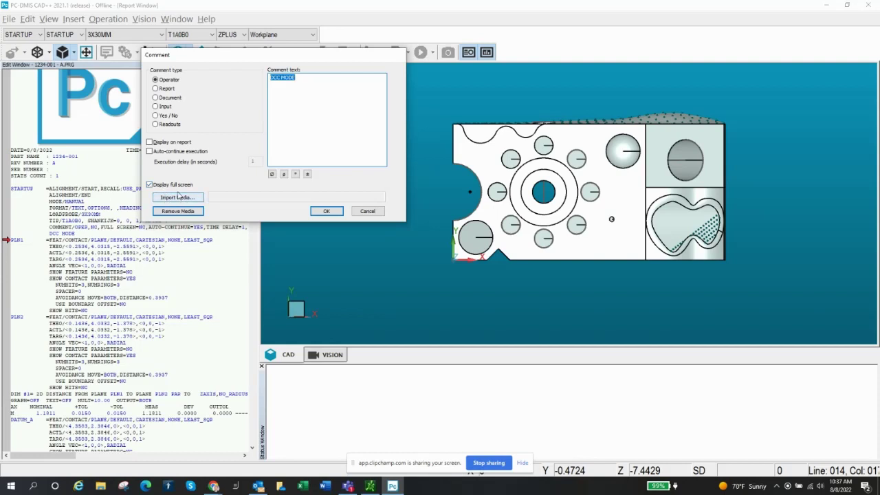
click(180, 198)
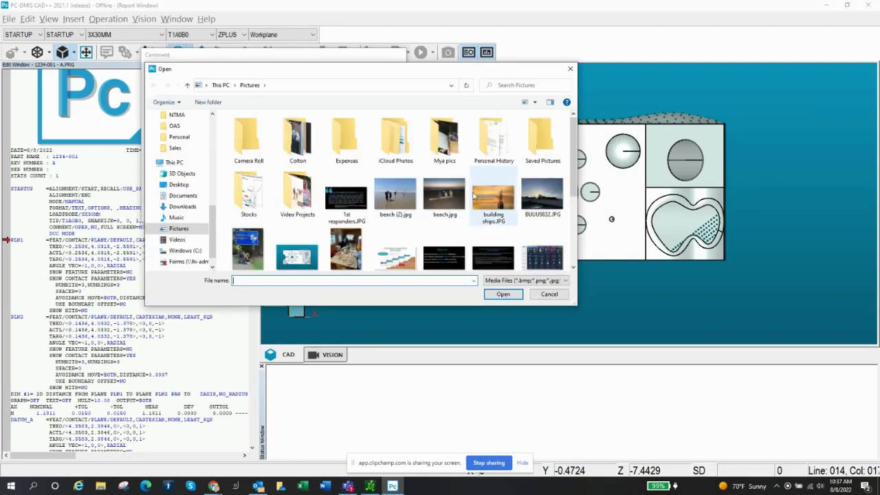
click(297, 256)
click(519, 295)
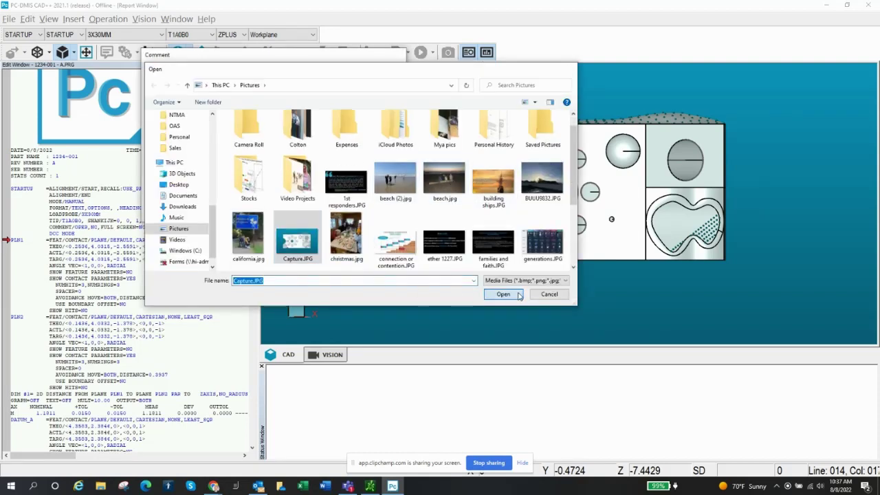
click(333, 212)
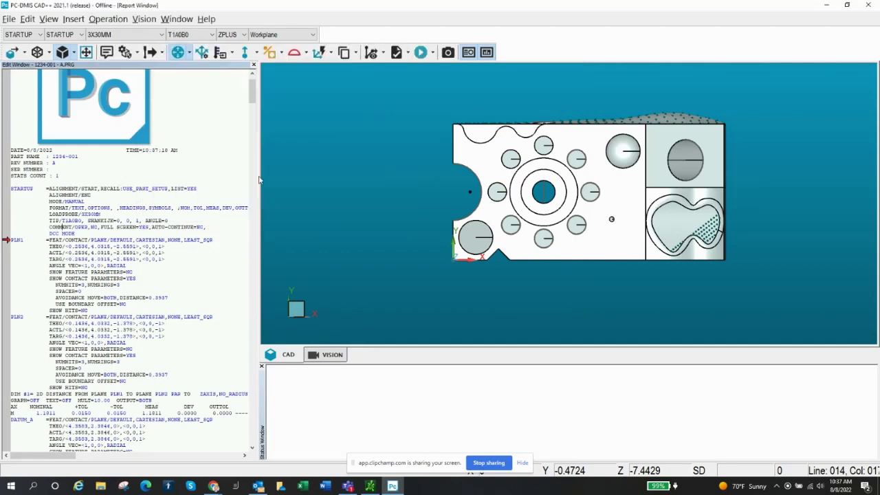
click(421, 52)
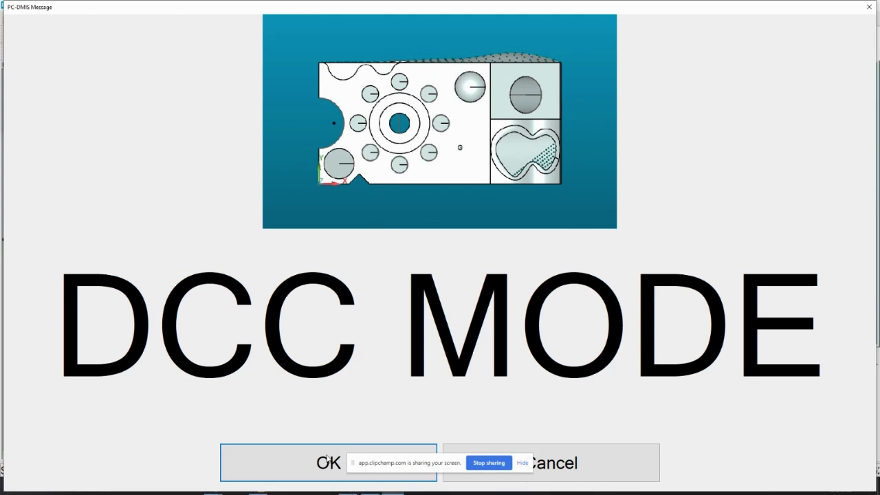
click(617, 458)
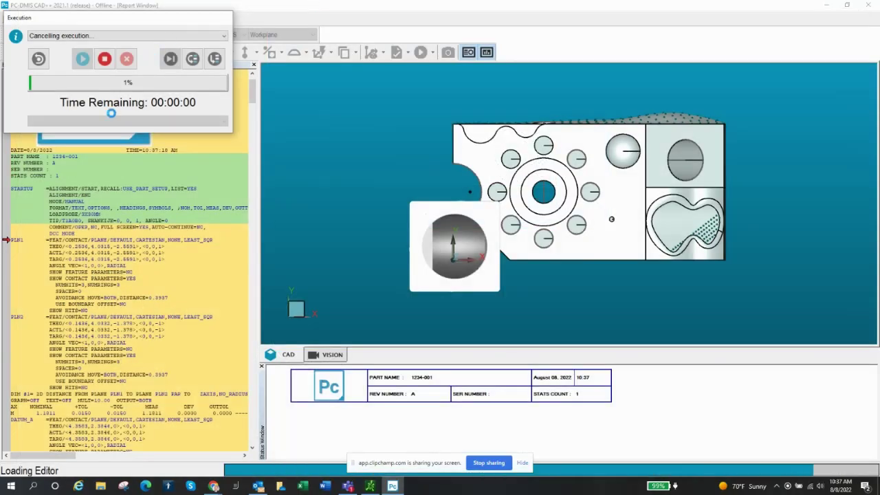
click(57, 232)
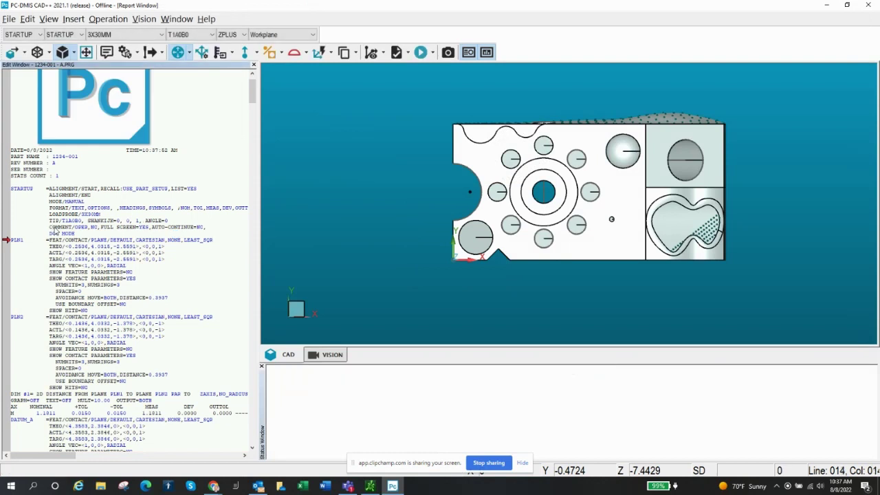
Try full-screen and Report changes on DCC MODE, cancel them, then select the PLN2 block.
double_click(57, 231)
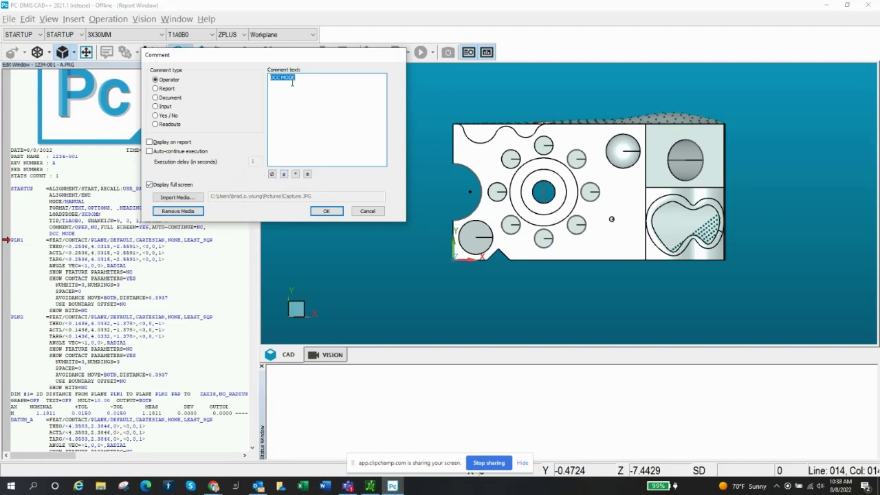
click(150, 184)
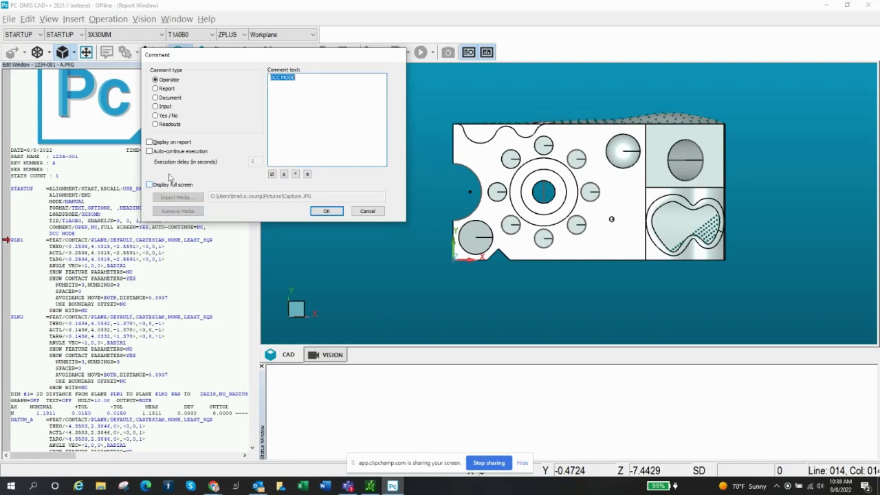
click(155, 89)
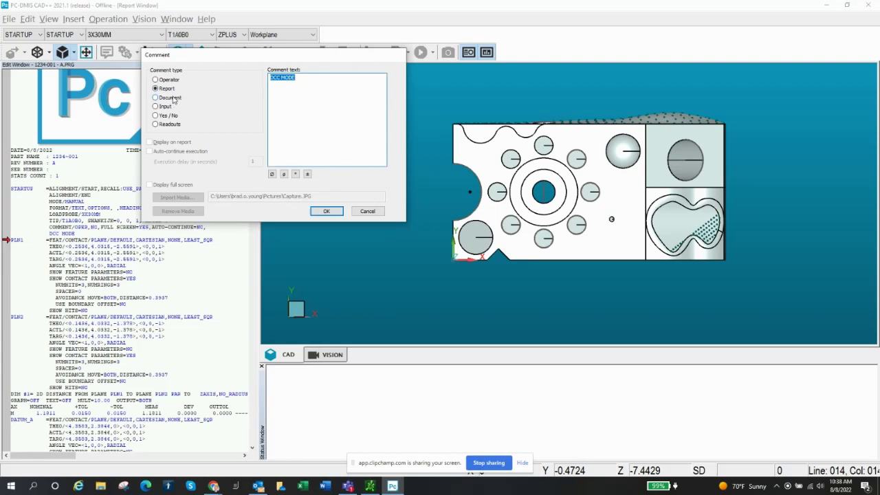
click(374, 213)
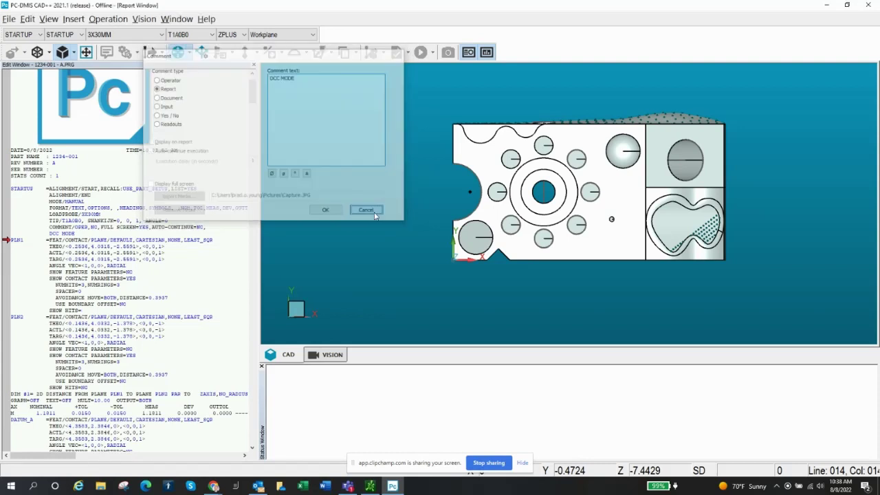
click(100, 390)
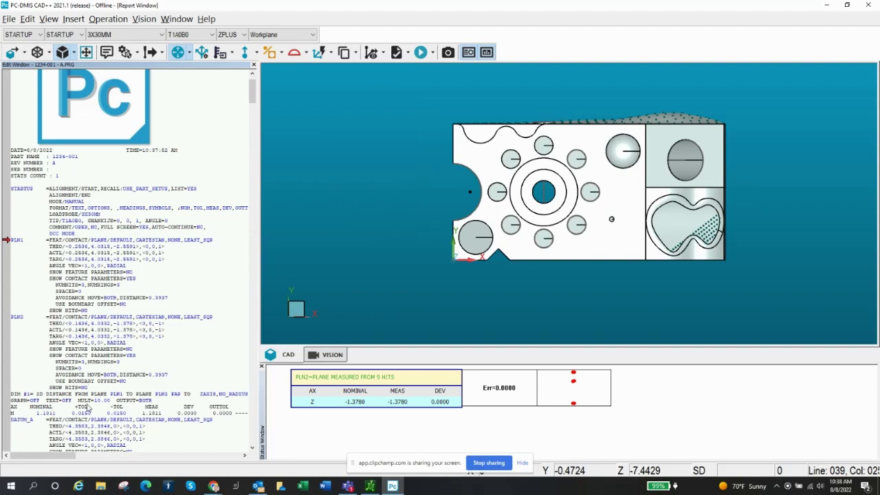
click(107, 55)
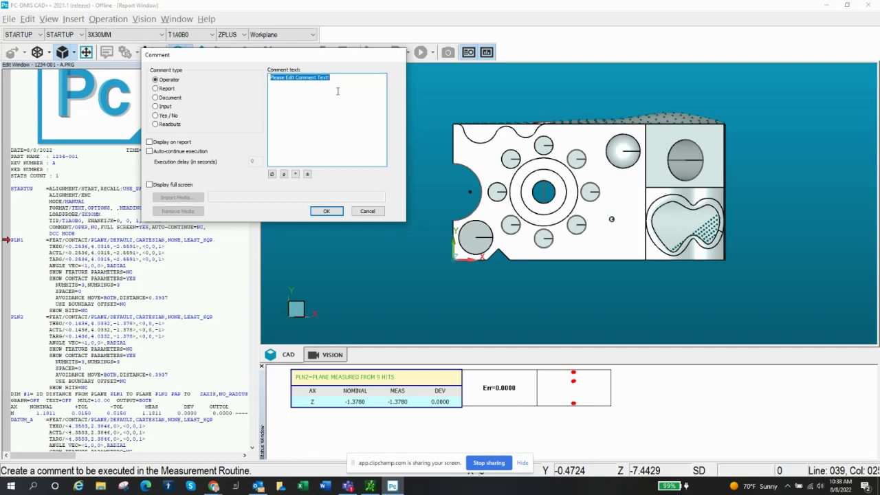
click(368, 212)
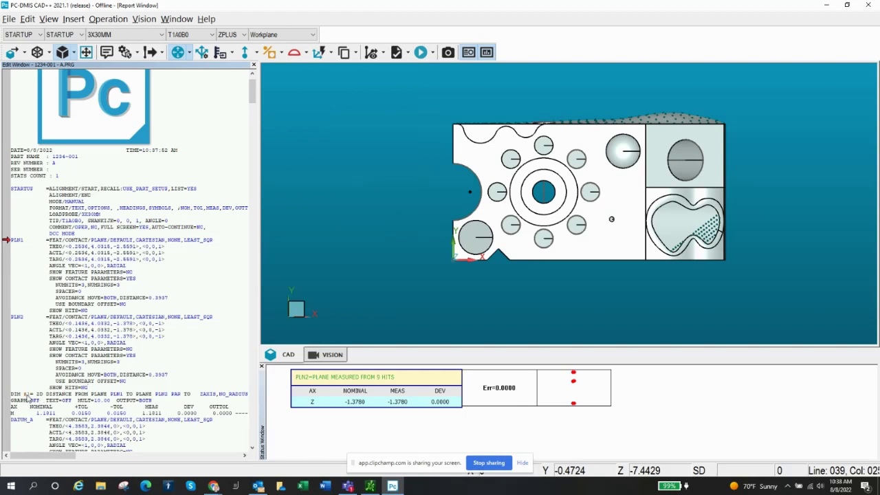
Add a report comment reading 'DIM #1' after the PLN2 plane block.
click(141, 409)
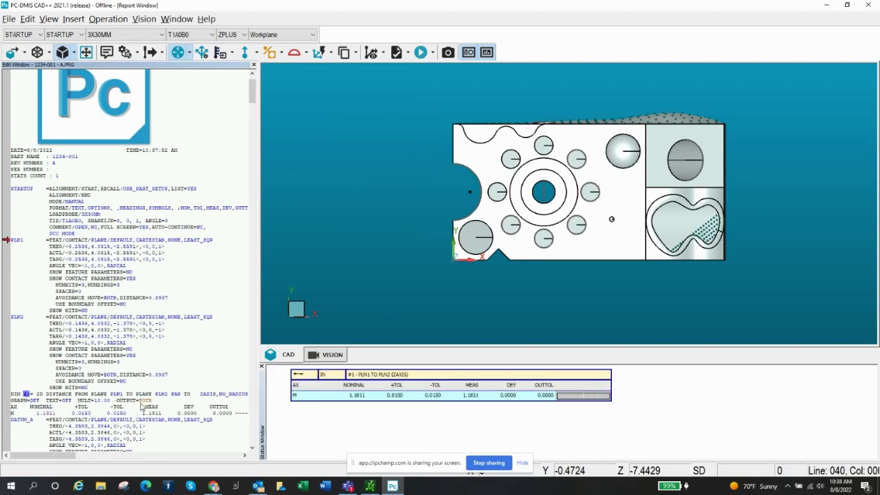
click(135, 389)
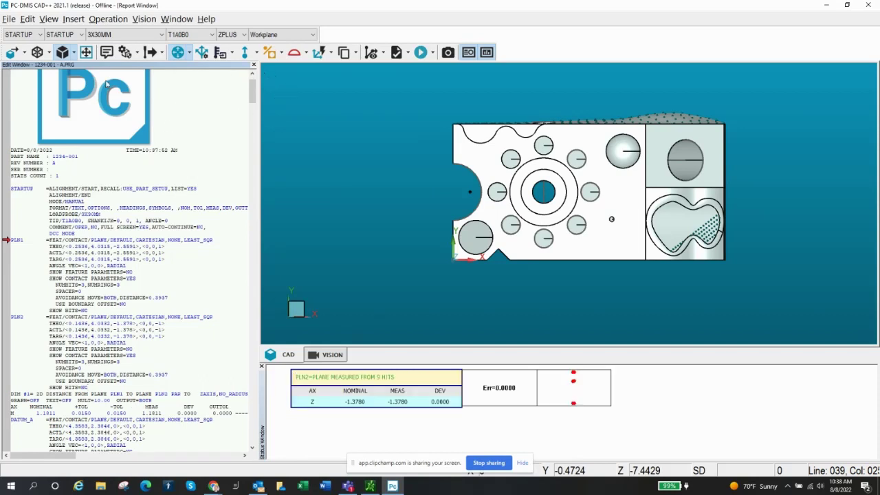
click(107, 52)
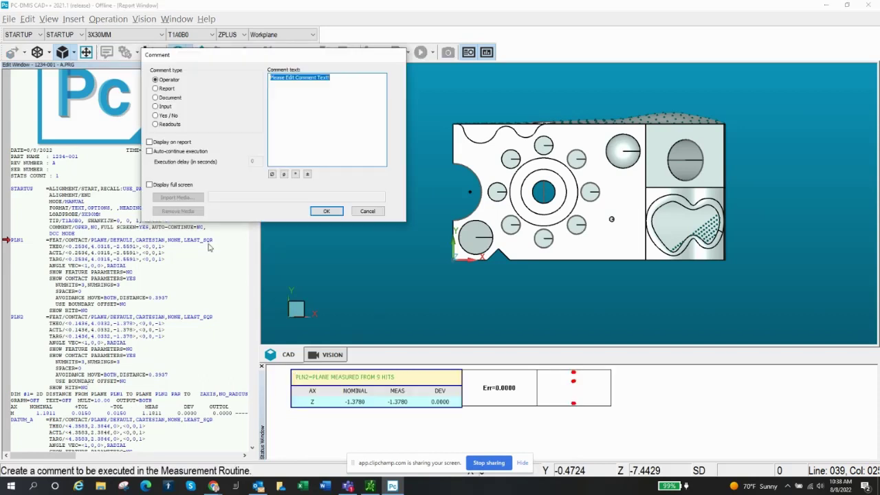
click(156, 89)
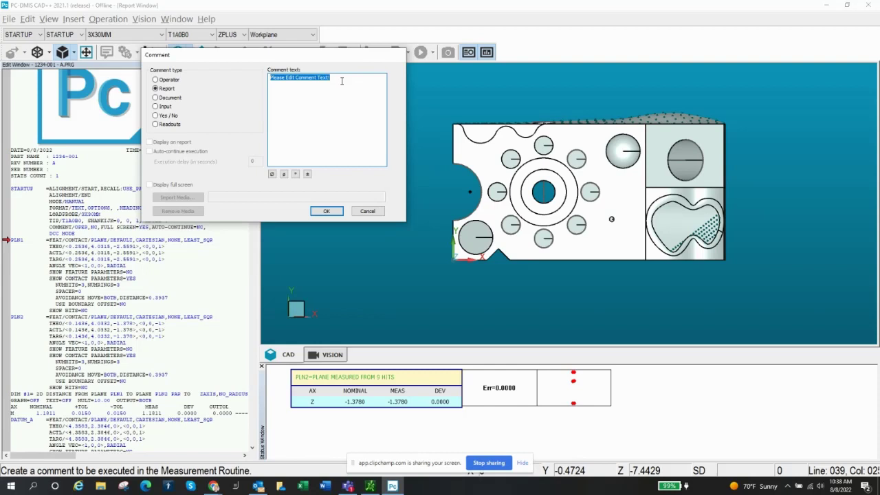
text(DIM #1)
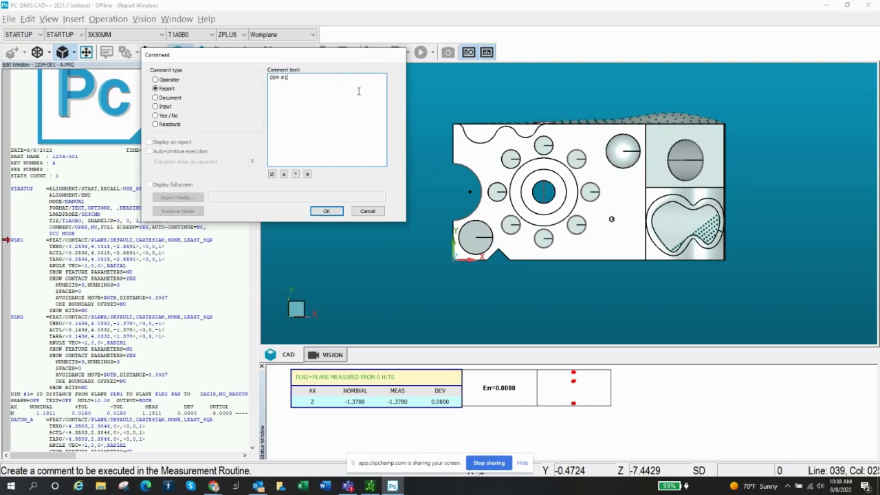
click(326, 211)
click(184, 20)
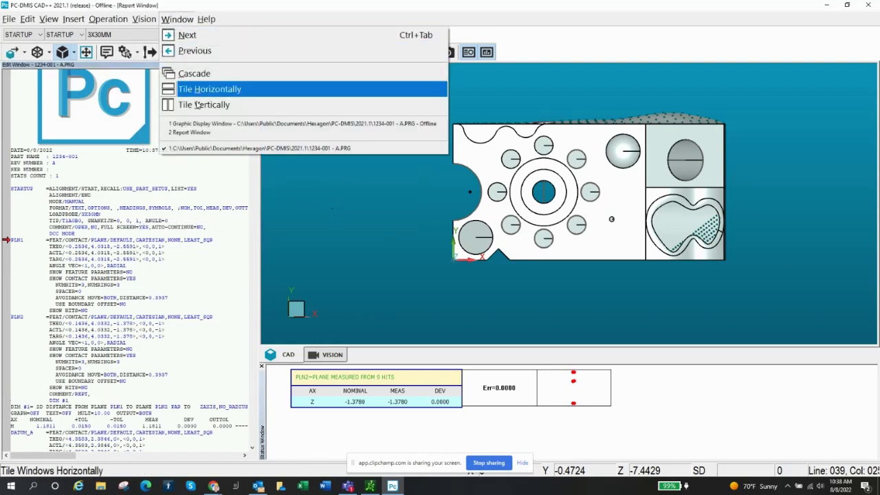
Redraw the report to show DIM #1, then start a new comment after DCC MODE.
click(206, 136)
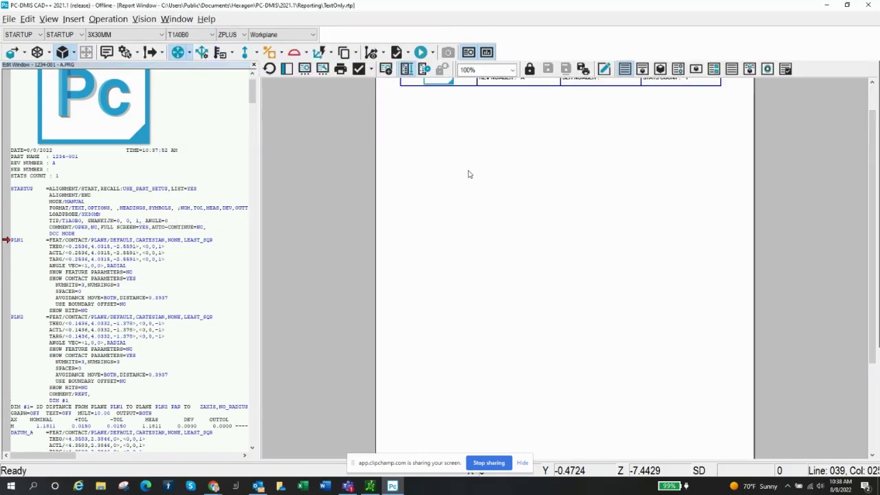
click(269, 69)
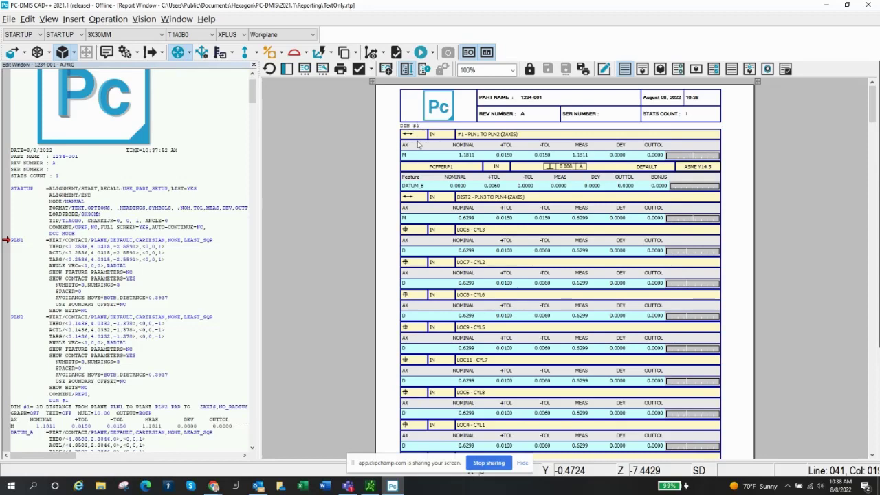
click(67, 396)
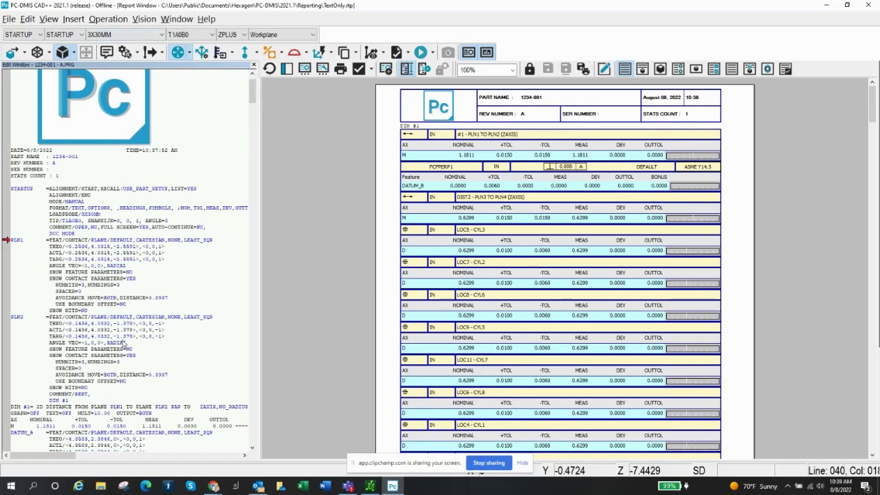
click(81, 236)
click(105, 53)
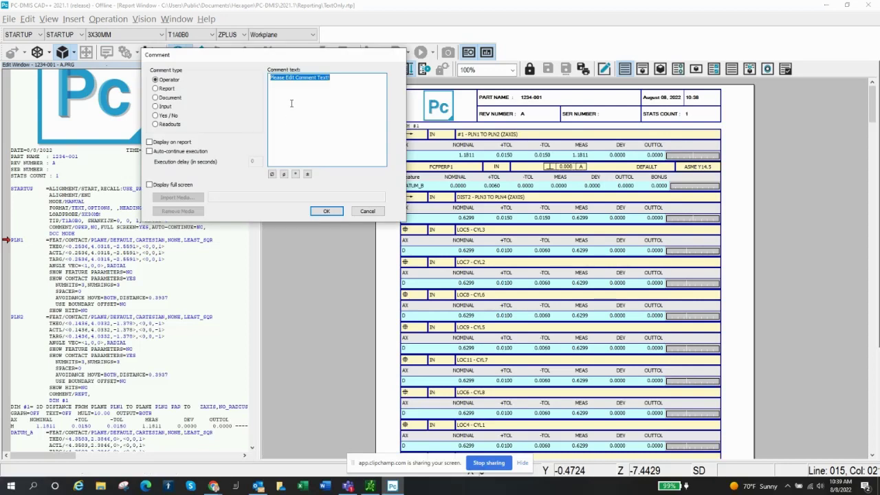
Add a Document comment reading 'Used 3x30 probe because it works' after DCC MODE.
click(156, 97)
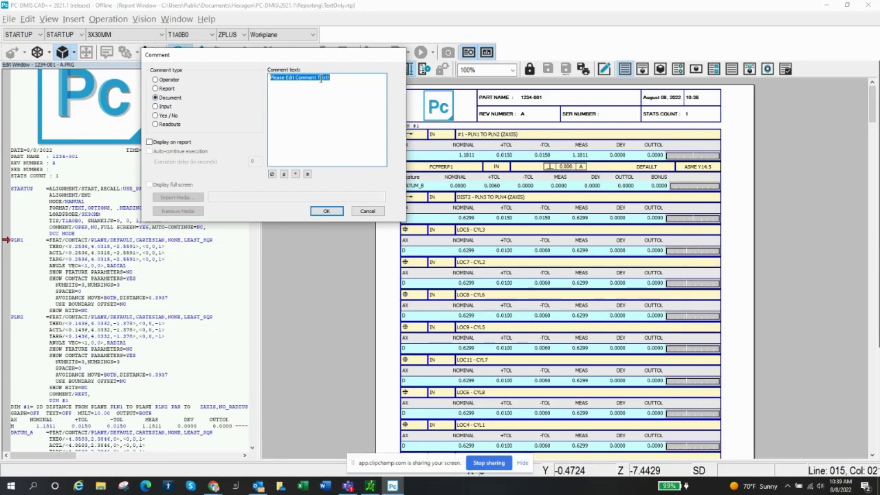
text(U)
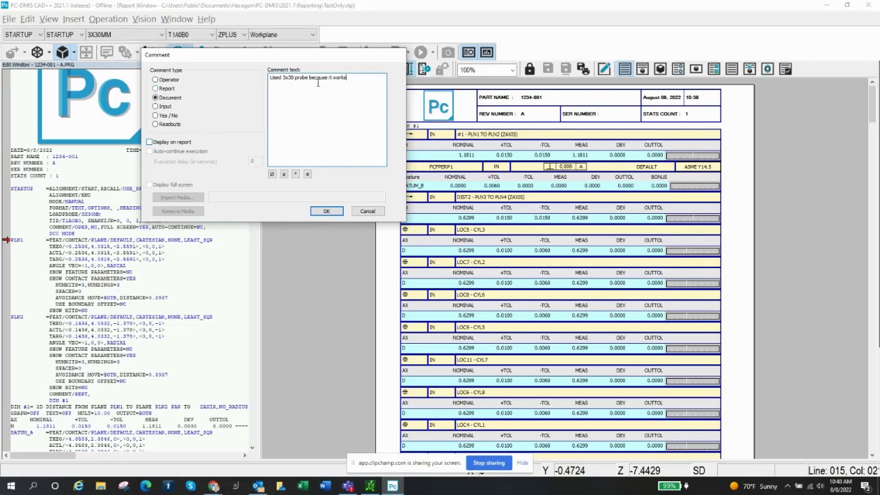
click(156, 106)
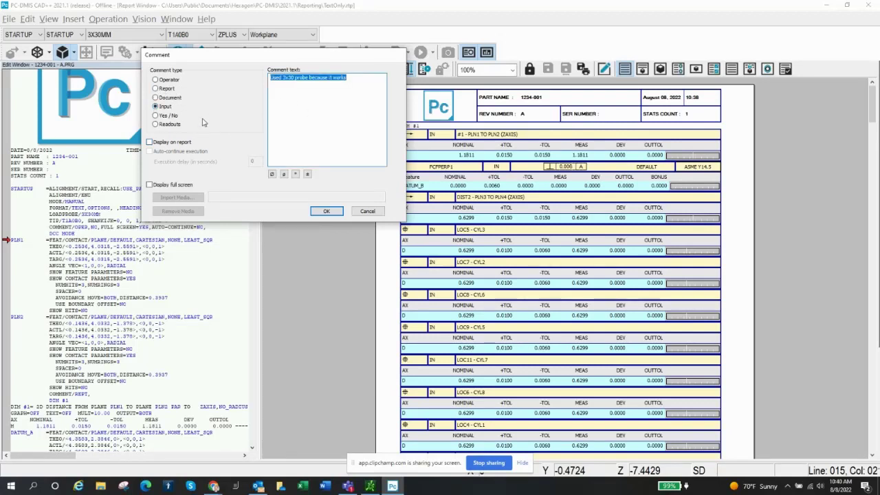
click(155, 97)
click(327, 211)
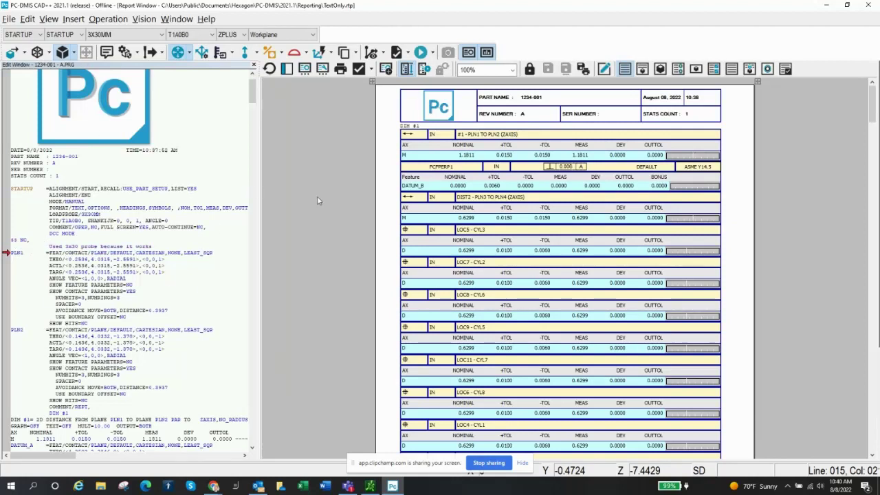
Change the probe note into input comment C1 with the prompt 's/n'.
click(270, 69)
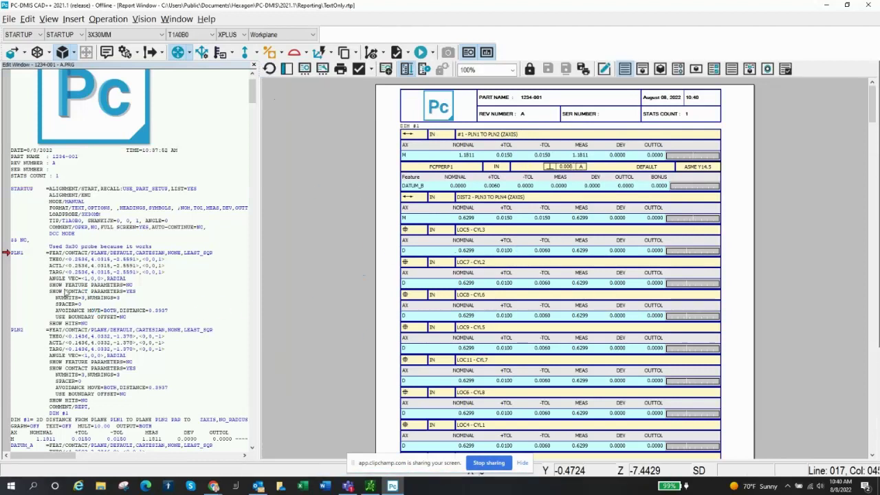
drag(152, 246, 2, 243)
click(21, 241)
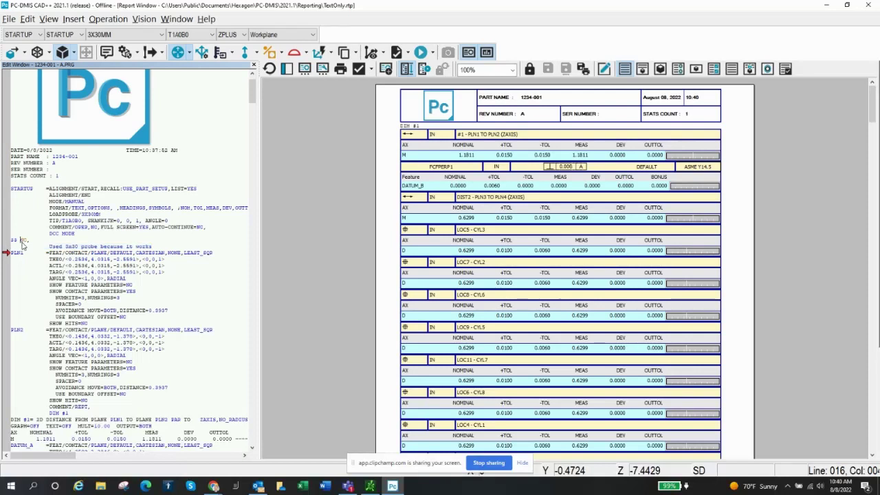
double_click(23, 245)
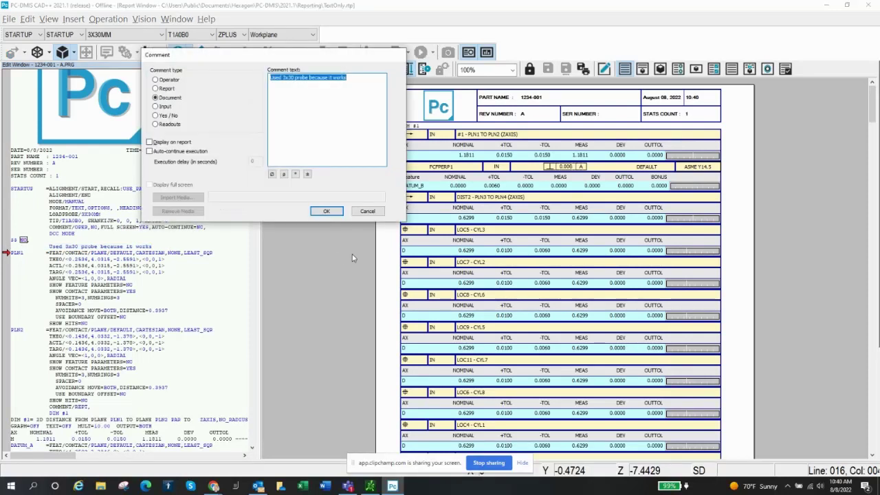
click(157, 108)
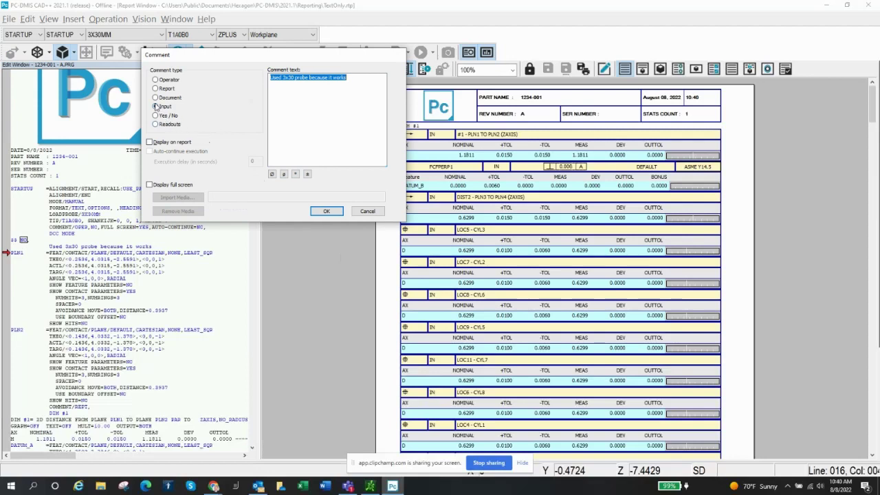
click(355, 77)
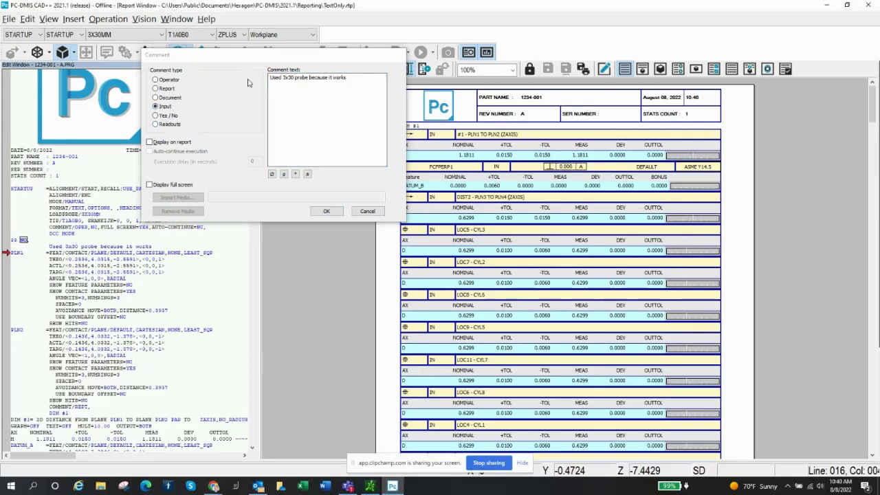
drag(347, 78, 269, 78)
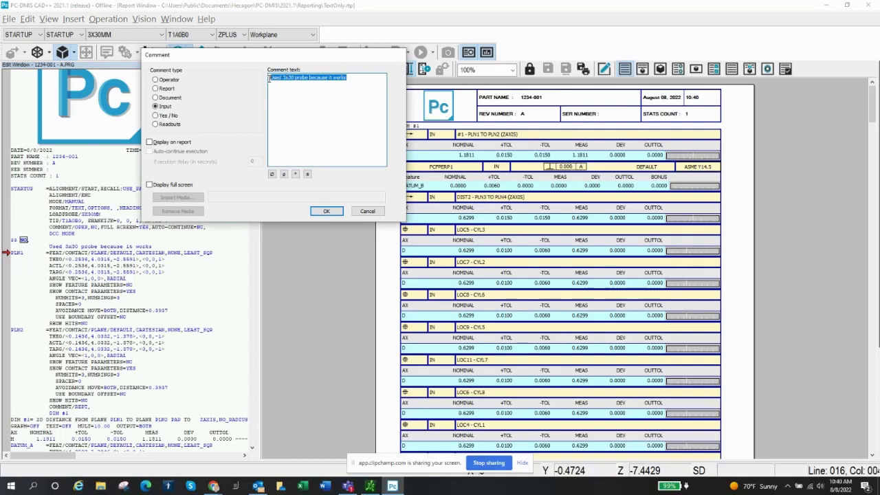
key(BackSpace)
text(all)
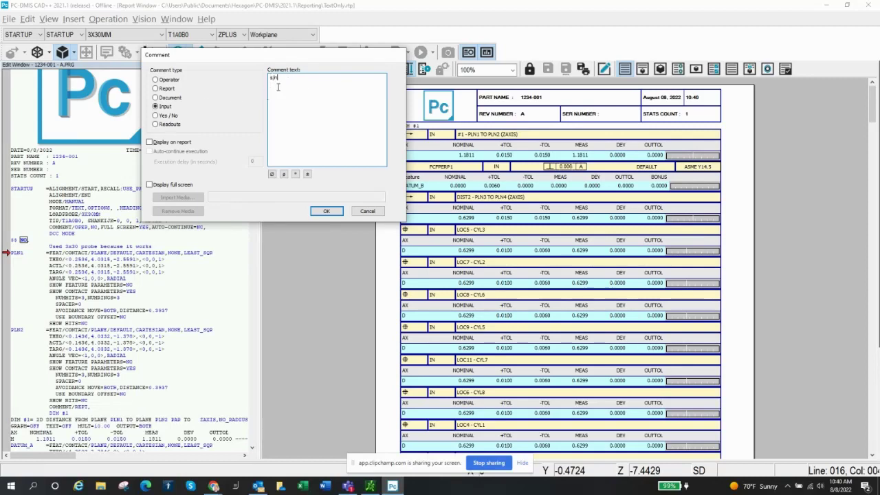
click(328, 213)
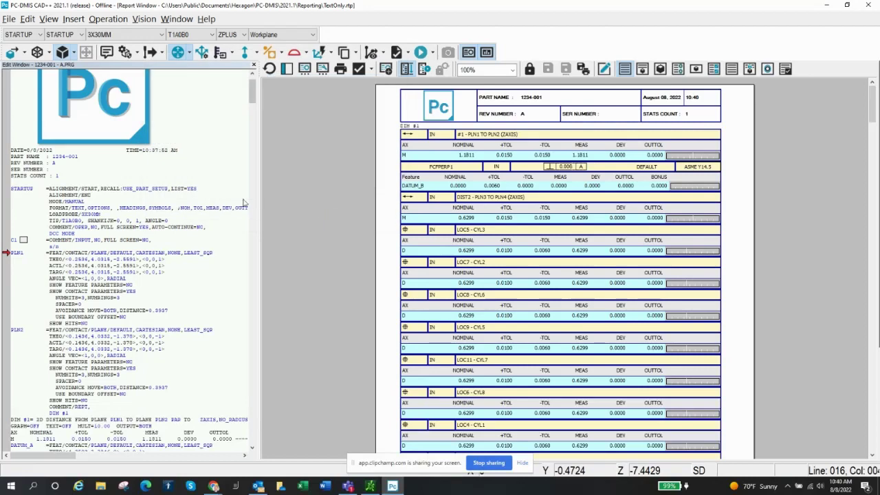
Test-run the routine with serial number 1234, then cancel at the first PLN1 hit.
key(ctrl+q)
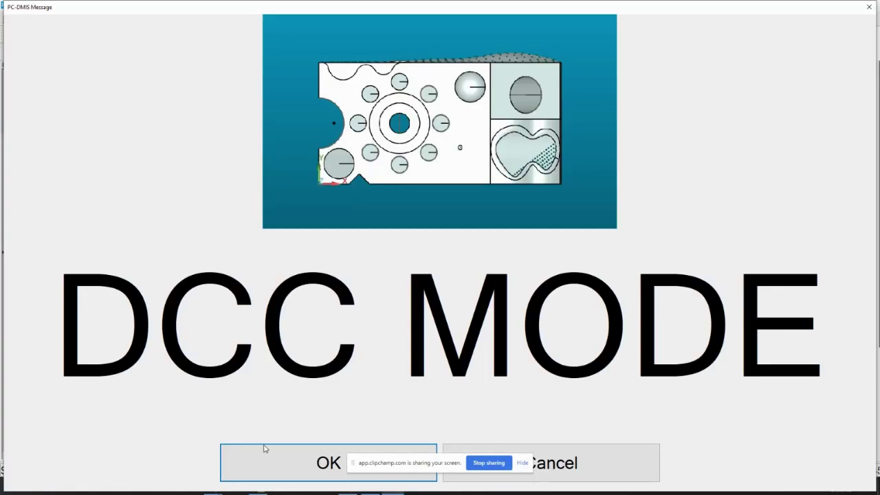
click(291, 472)
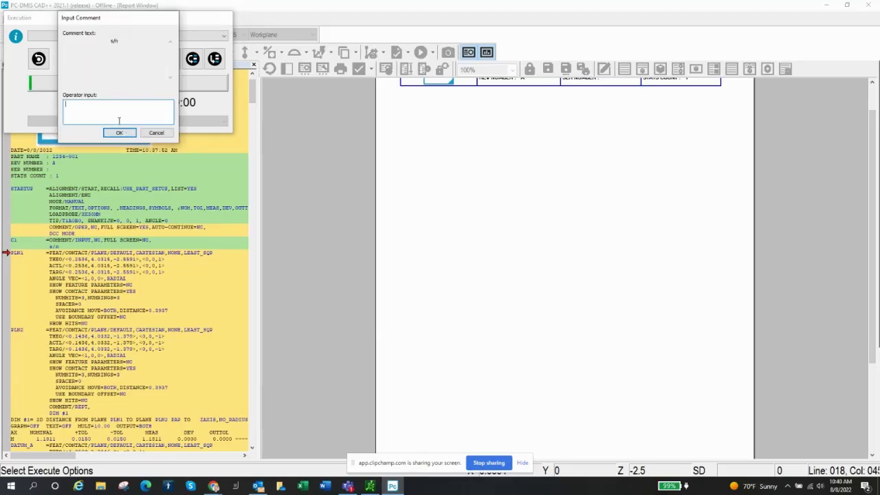
text(1234-001)
click(119, 133)
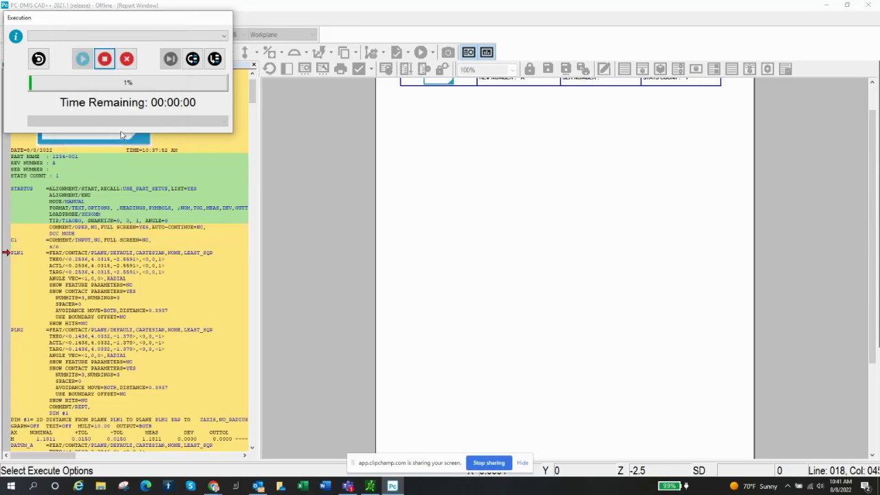
click(126, 59)
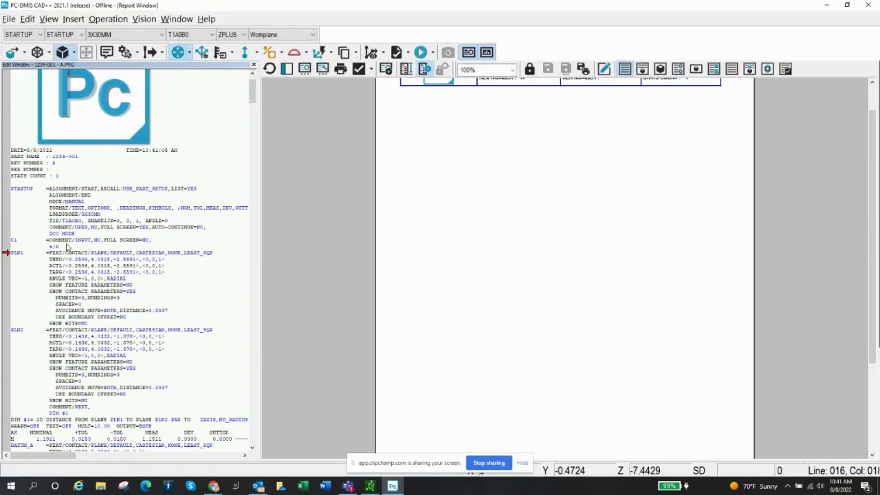
Enable Display on report for comment C1 so the report shows s/n : 1234-001.
double_click(67, 246)
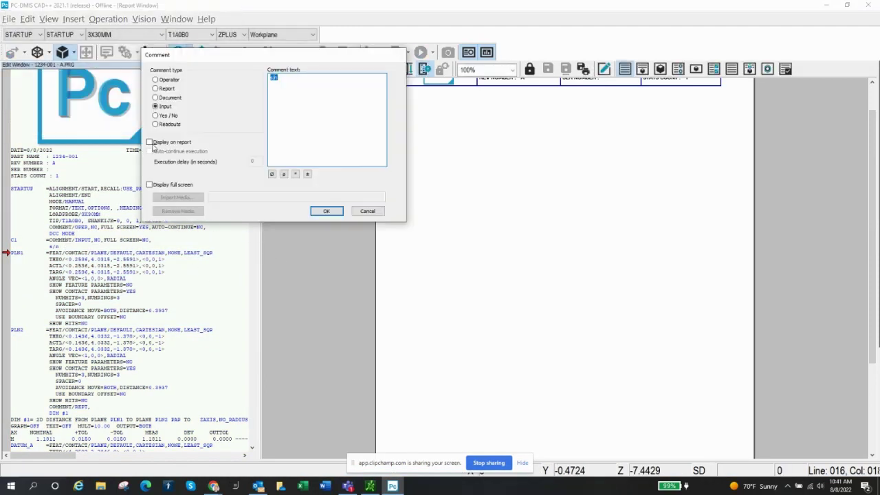
click(327, 211)
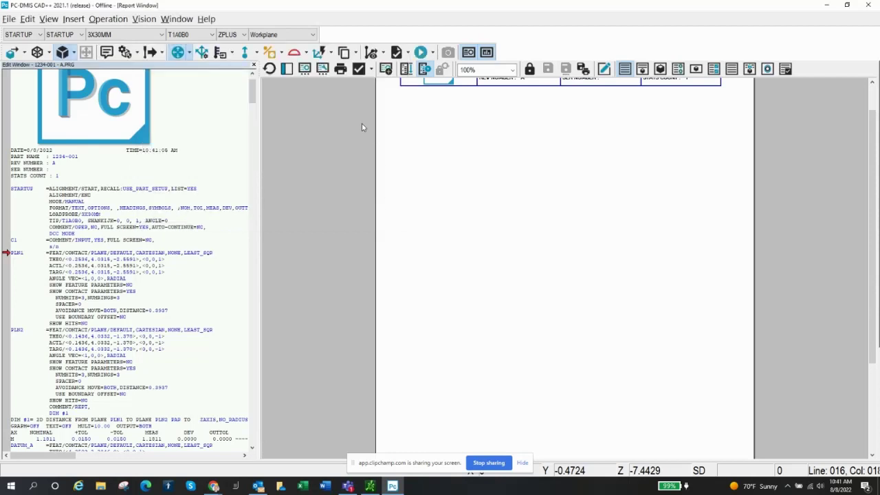
click(269, 69)
scroll(396, 203, up, 2)
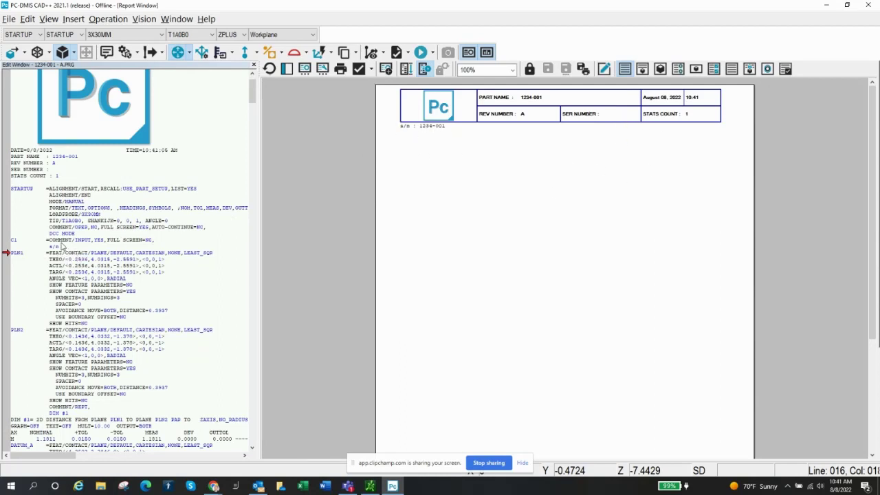
click(64, 251)
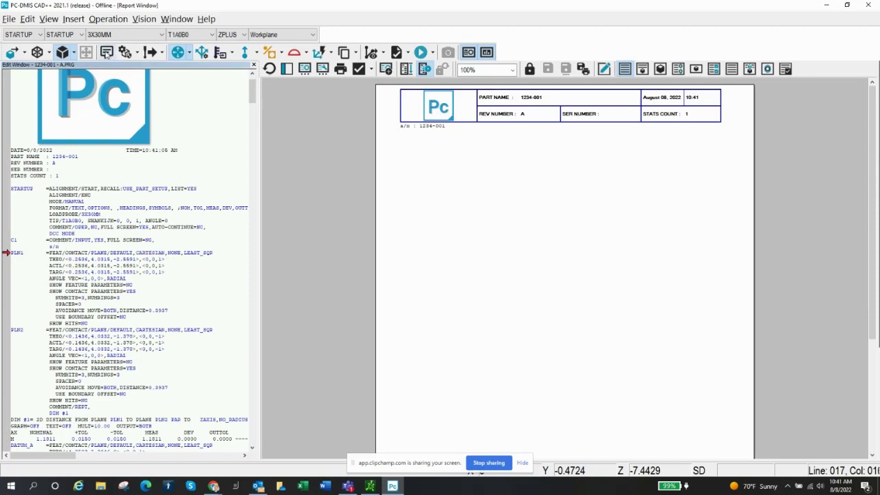
Insert input comment C2 reading 'Enter length of pin' after C1.
click(107, 52)
click(163, 107)
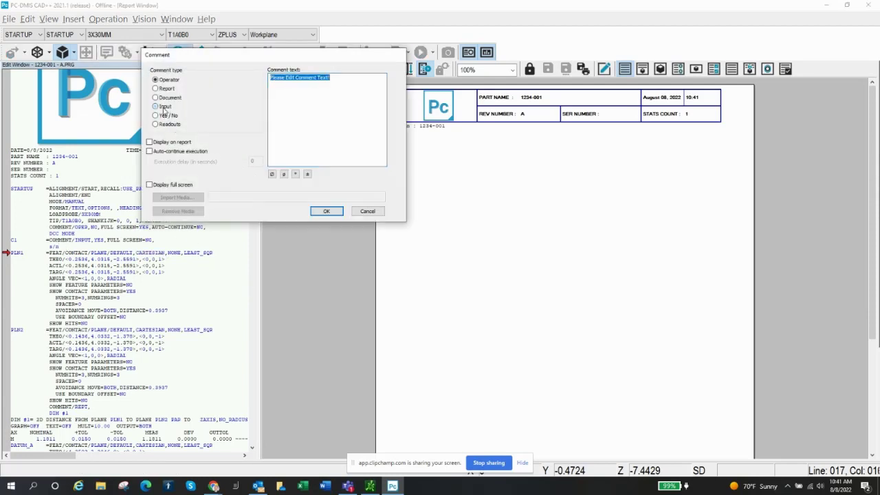
drag(336, 78, 264, 77)
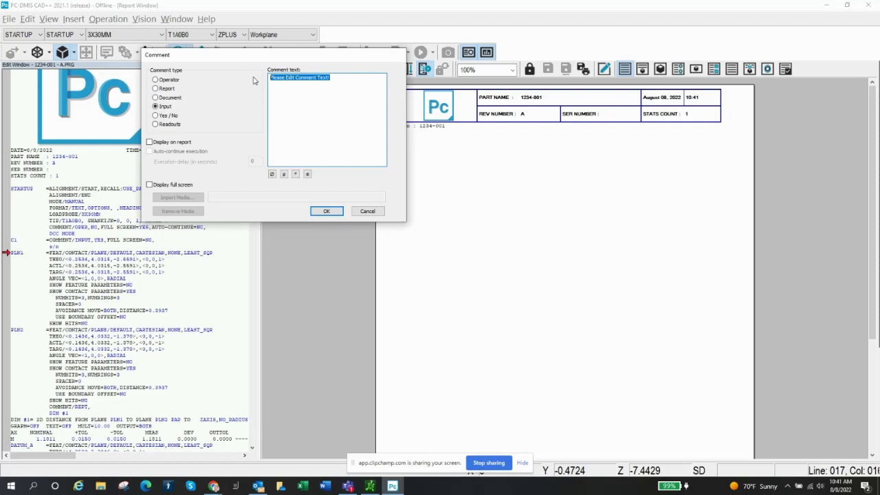
text(Enter length of pin)
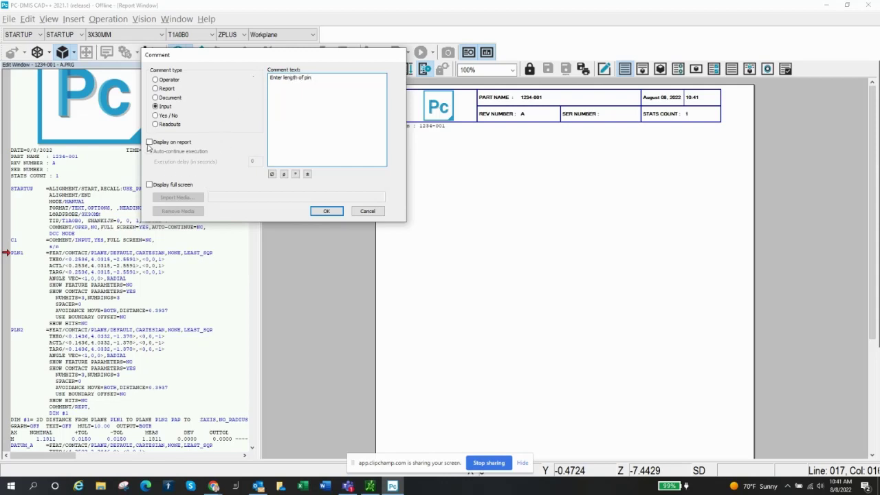
click(327, 211)
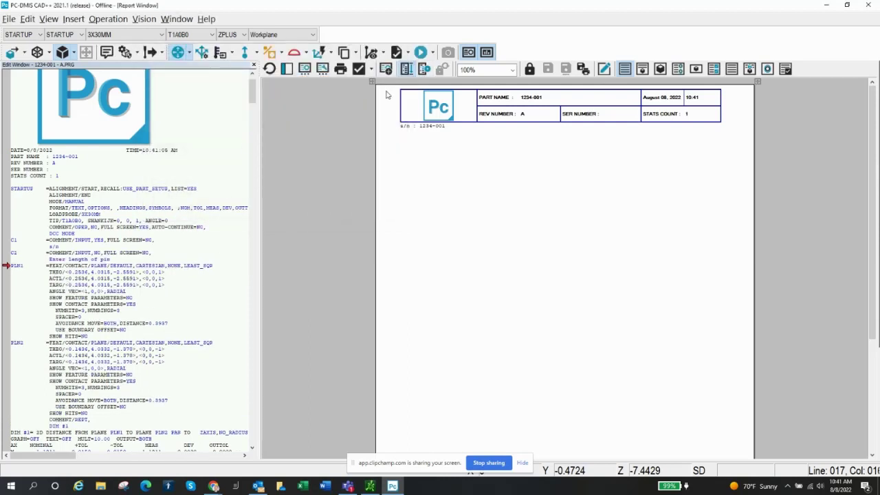
click(421, 52)
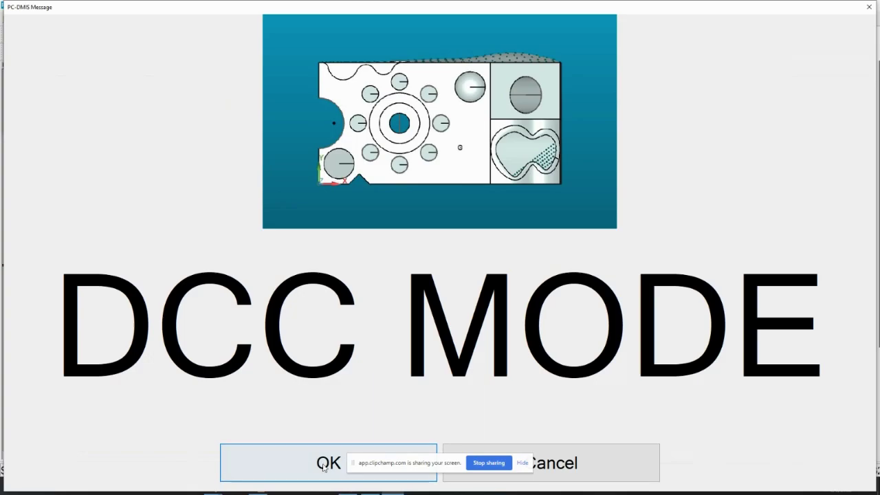
Test-run with the prefilled s/n and pin length 1.25, cancelling at PLN1.
click(323, 467)
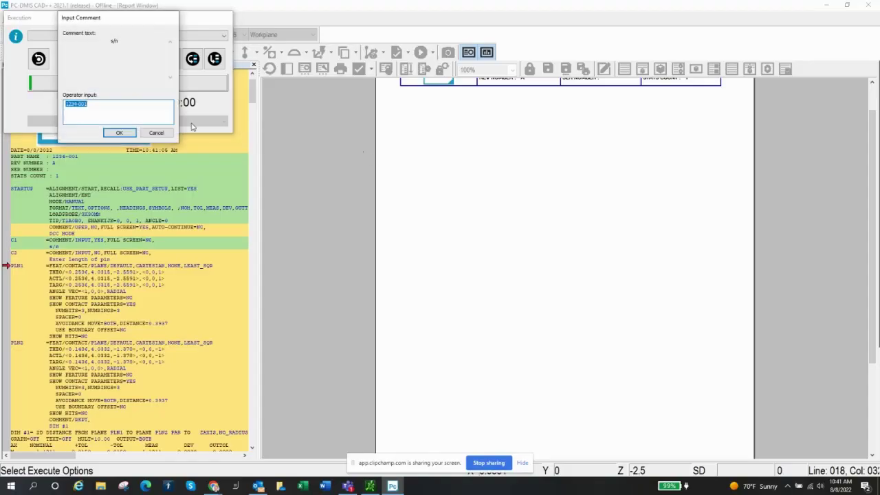
click(118, 133)
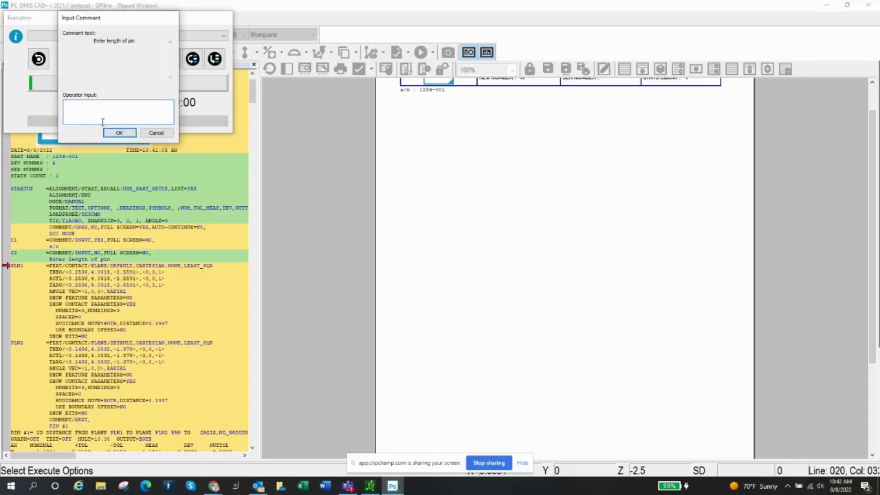
text(1.25)
click(117, 133)
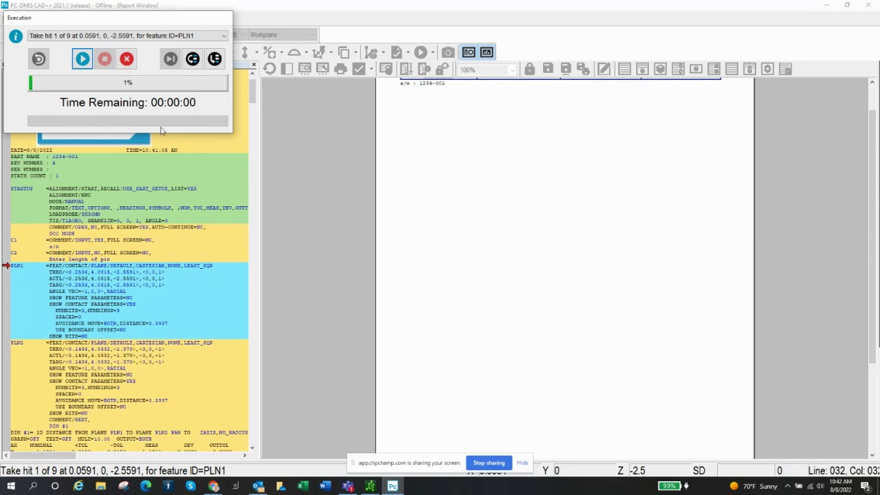
click(127, 58)
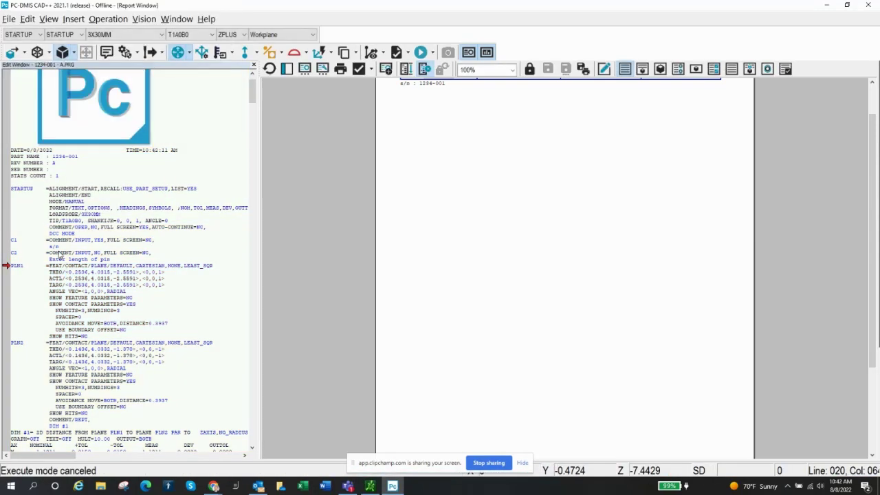
click(60, 256)
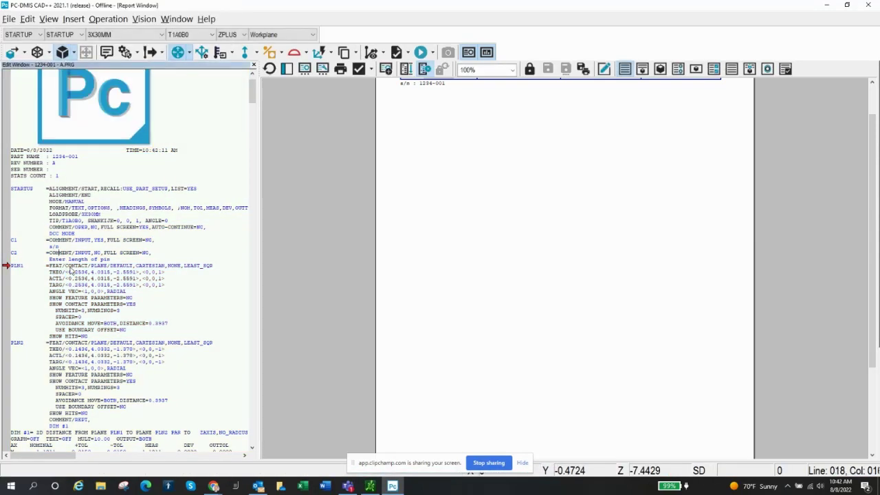
Edit comment C2 with F9 to ask 'How many parts do you have?'.
key(F9)
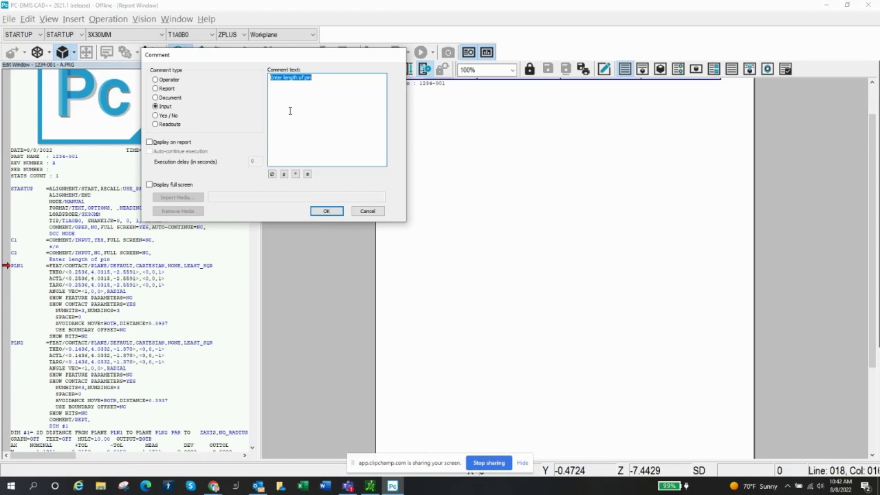
text(Hol)
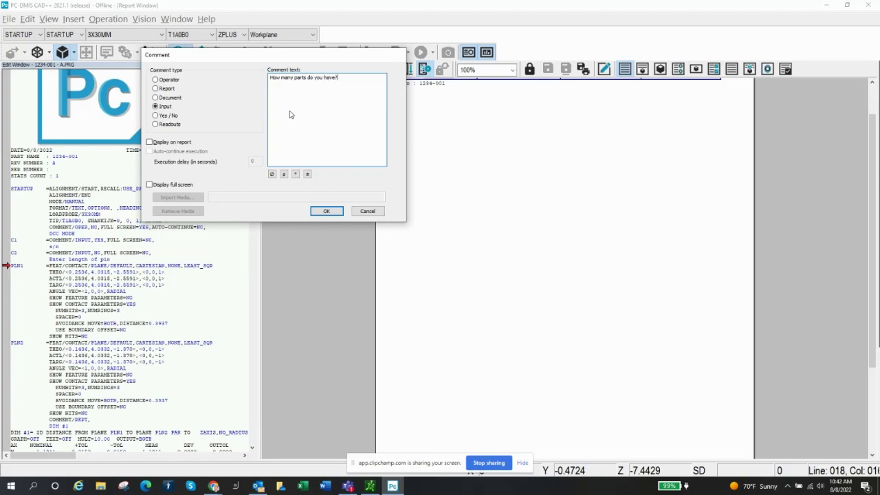
click(326, 212)
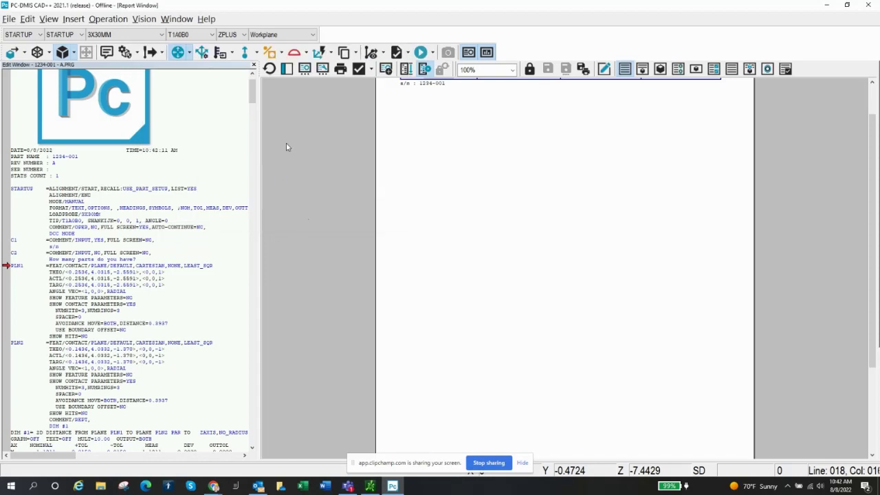
Test-run answering the s/n and part-count prompts, then cancel at PLN1.
click(421, 52)
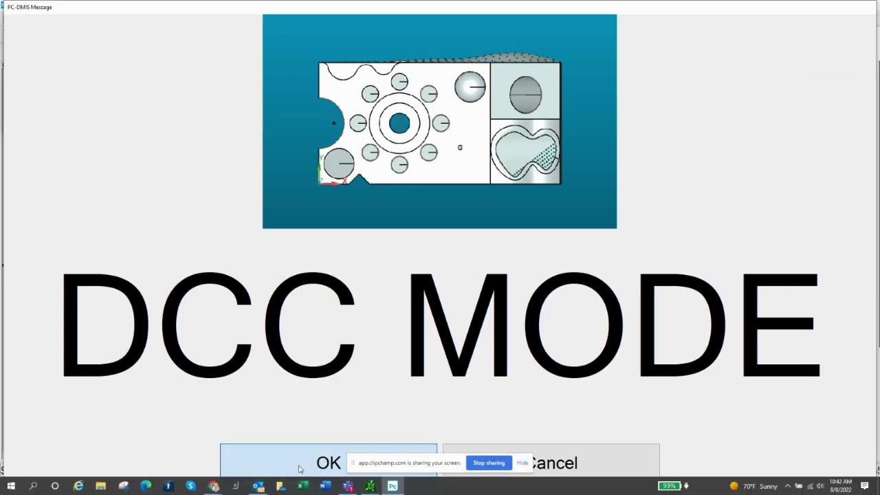
click(299, 469)
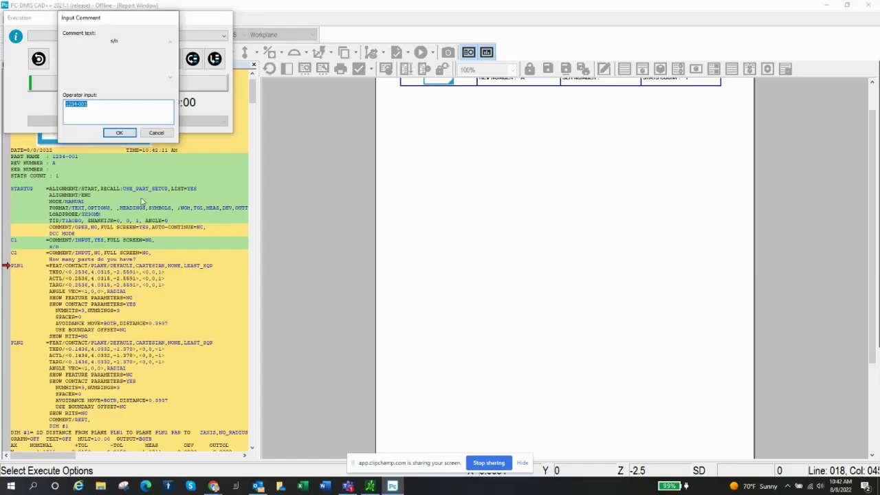
click(103, 103)
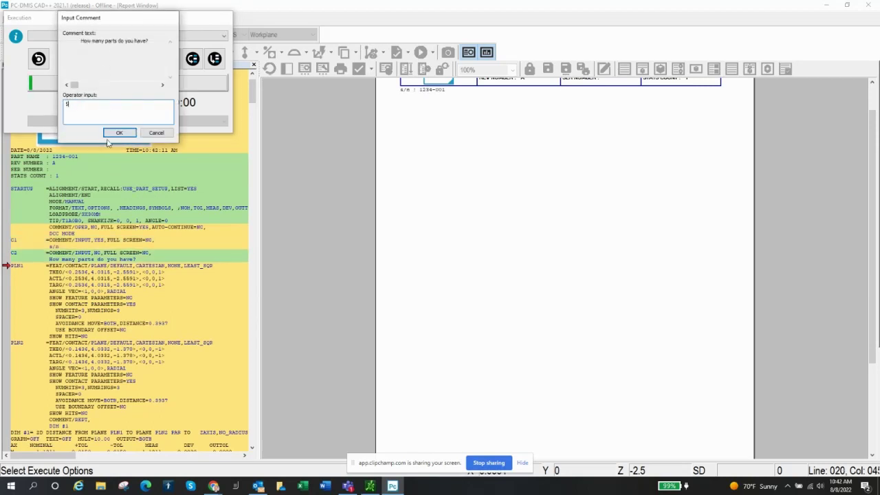
click(120, 133)
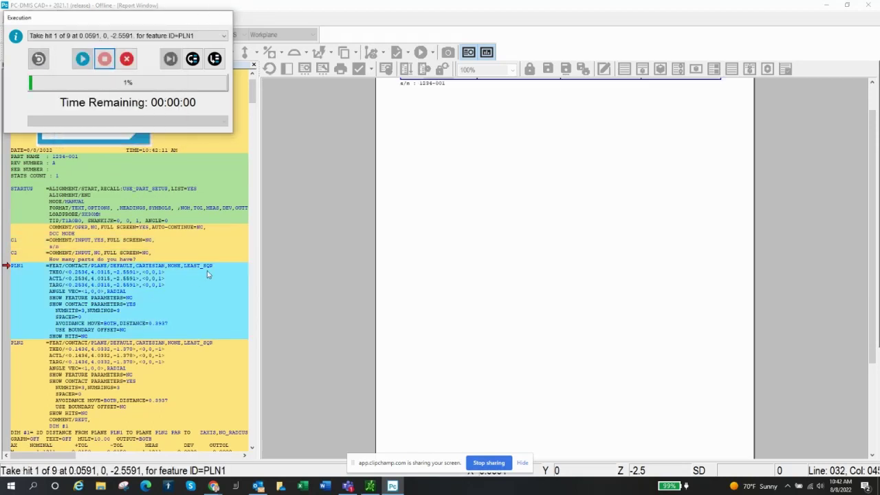
click(130, 60)
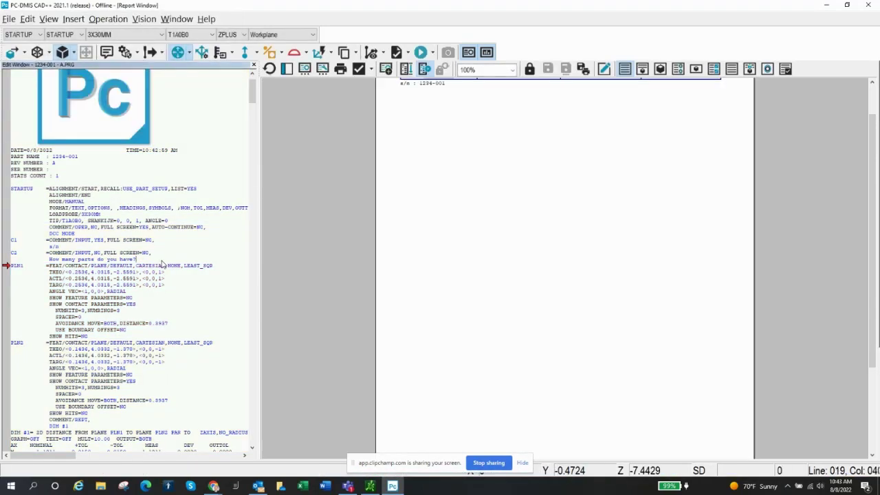
click(165, 262)
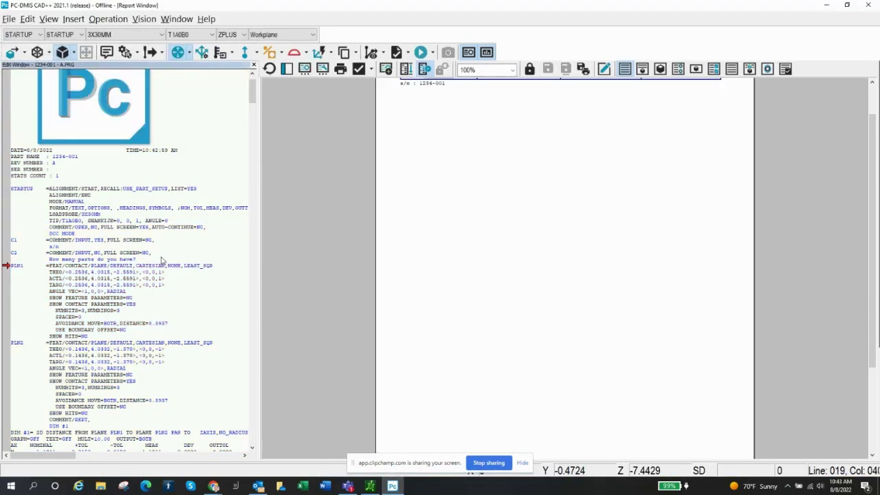
Browse the Insert > Flow Control Command menu and close it without adding a loop.
click(75, 19)
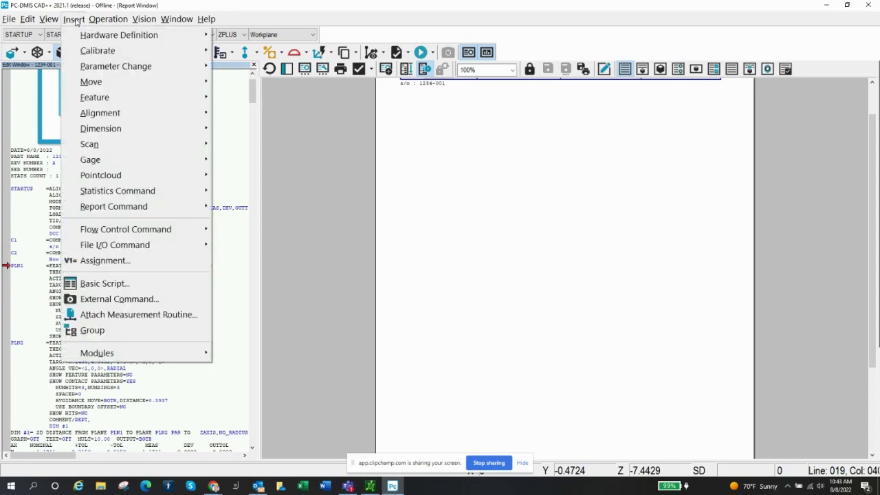
mouse_move(94, 229)
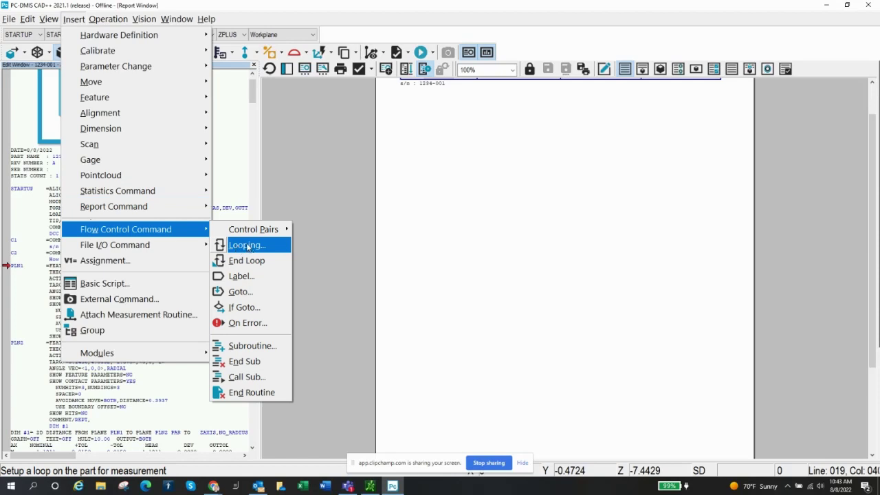
click(253, 203)
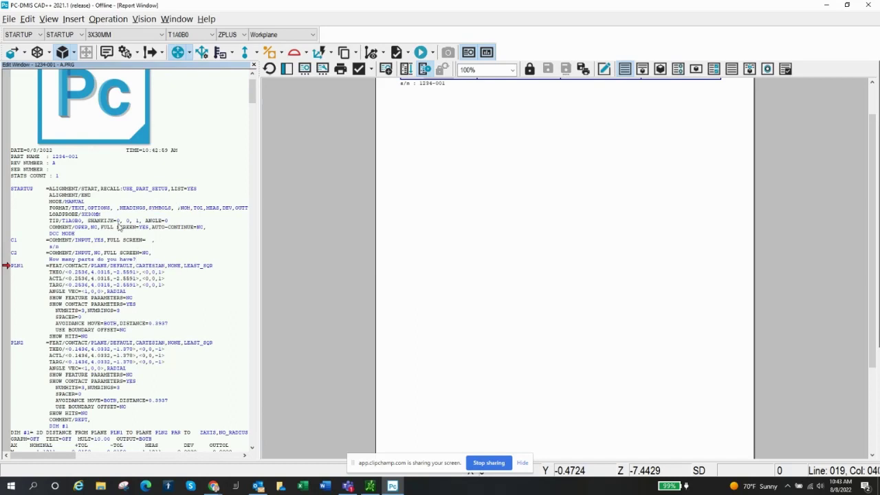
Add yes/no comment C3 asking 'Do you want to continue?' after C2.
click(106, 52)
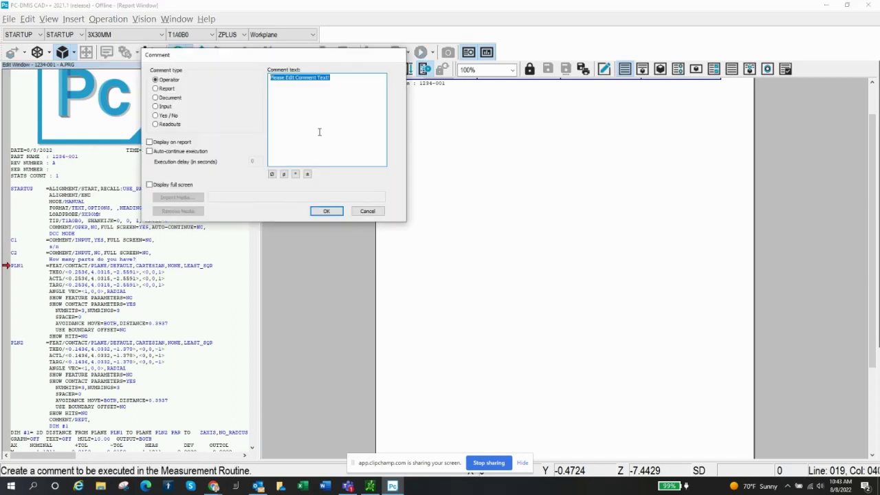
click(156, 117)
text(Do)
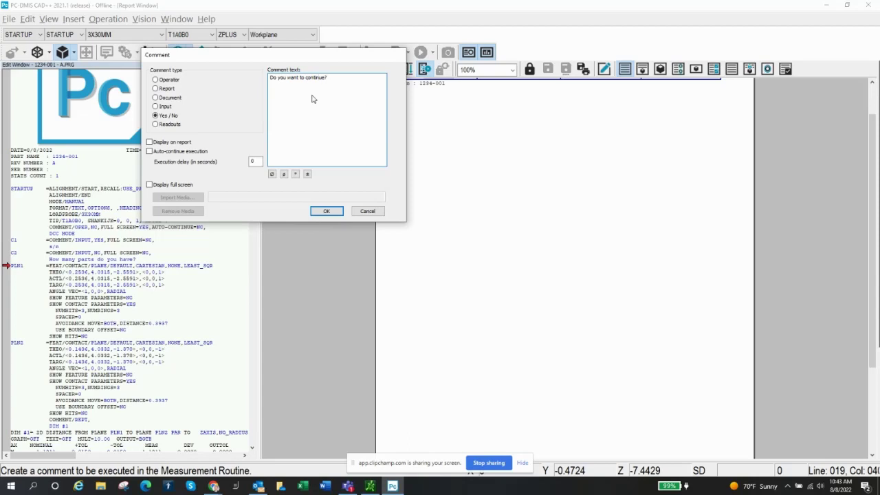
click(327, 212)
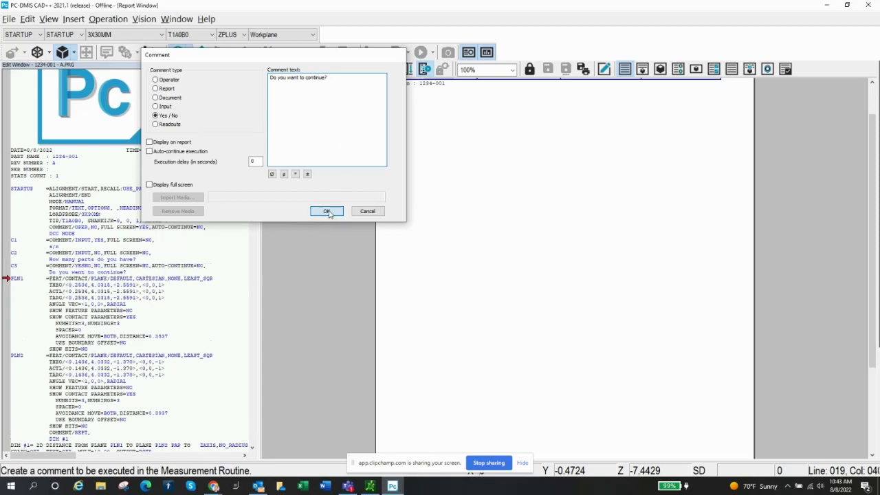
click(421, 52)
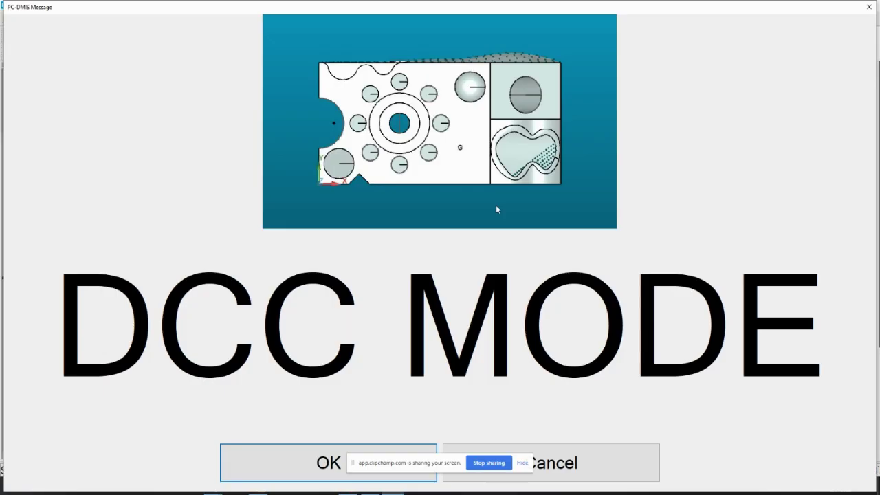
Test-run accepting s/n and part count, answer No to continuing, and cancel at PLN1.
click(309, 463)
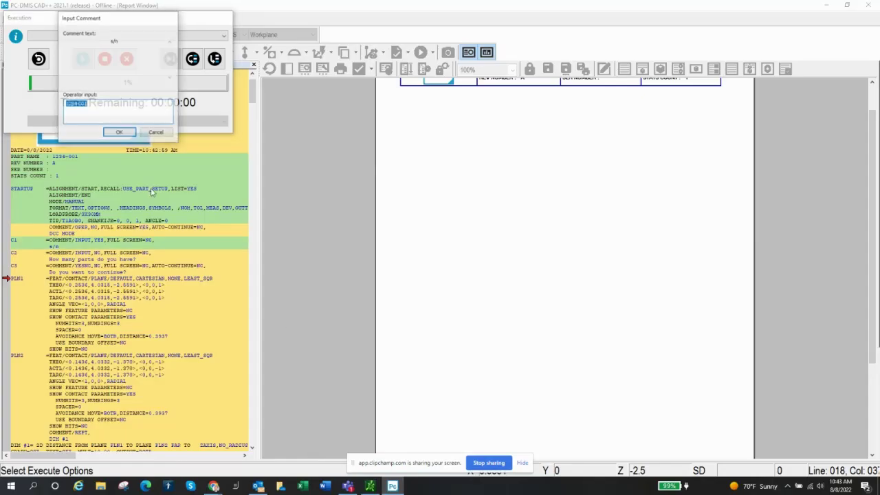
click(119, 132)
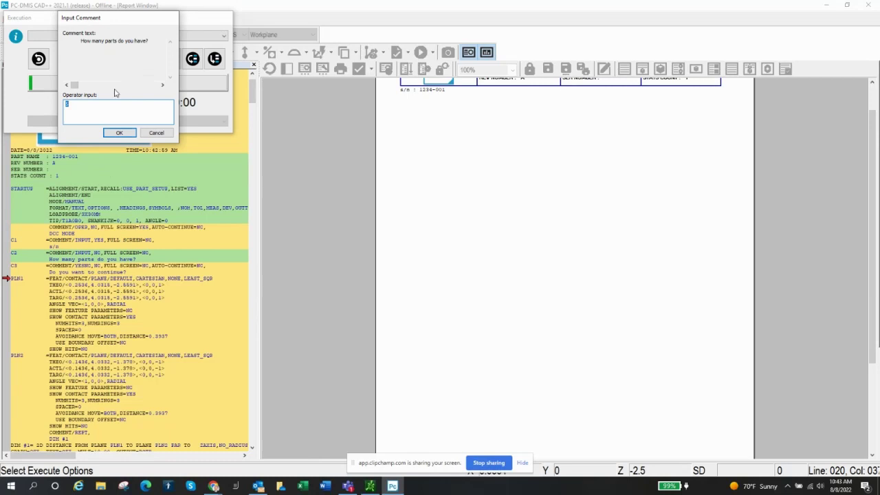
click(118, 133)
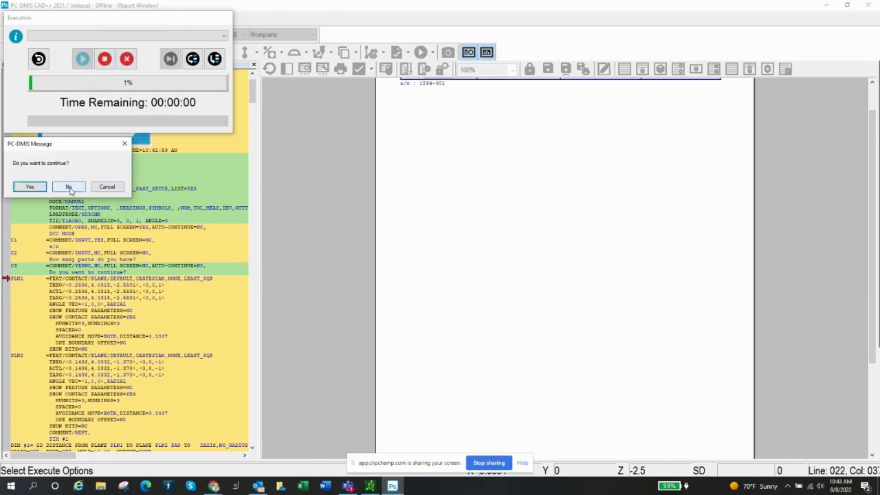
click(69, 188)
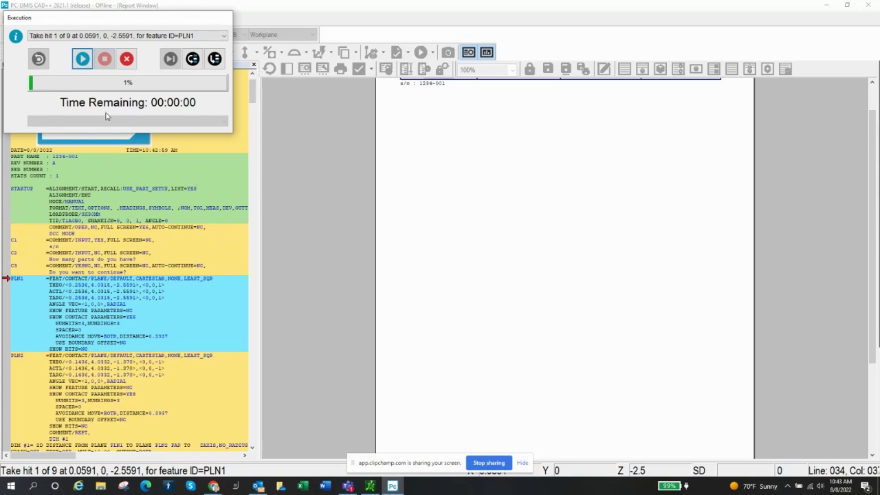
click(126, 59)
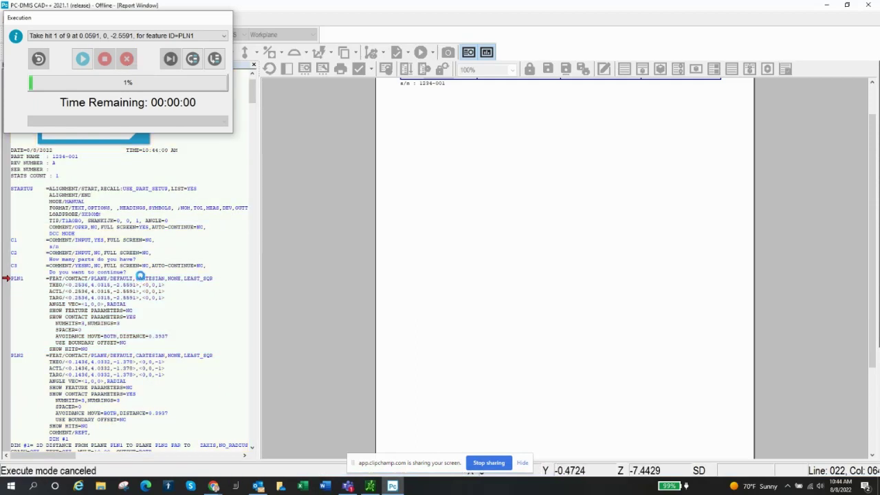
Browse Insert > Flow Control Command > Goto and close it without adding a goto.
click(71, 19)
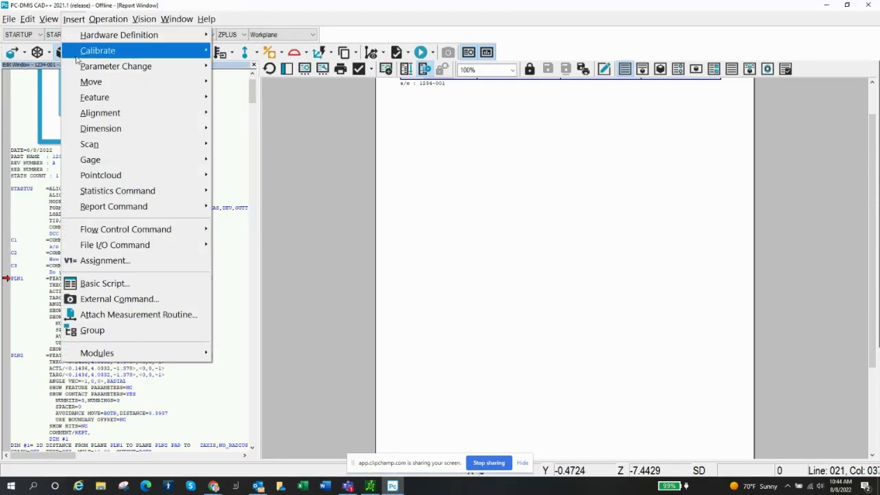
mouse_move(101, 229)
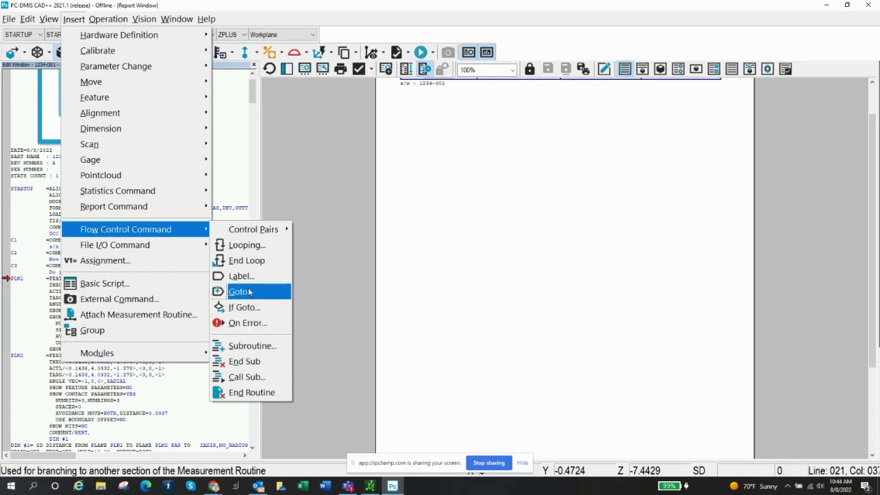
click(273, 4)
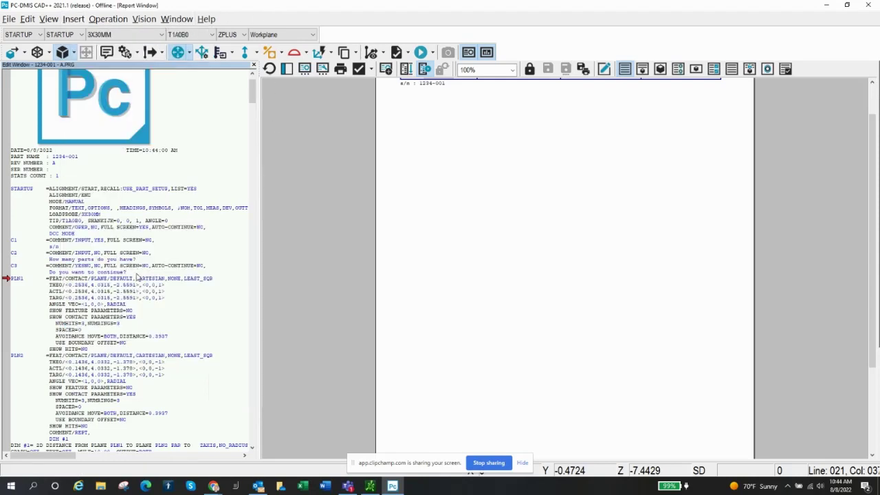
Add a readouts comment with placeholder text after the C3 yes/no question.
click(106, 52)
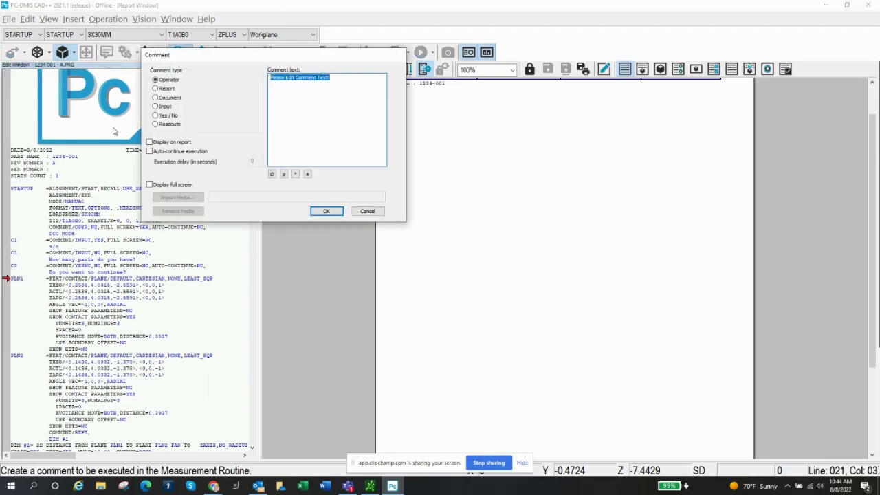
click(172, 125)
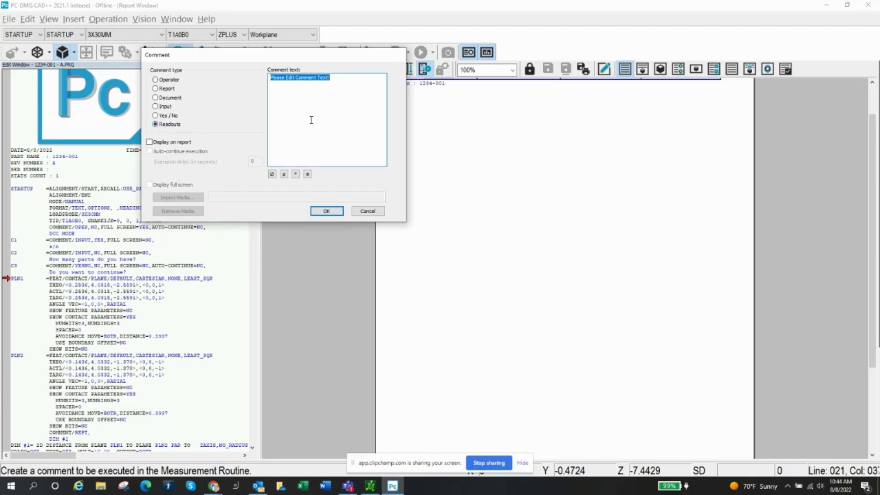
click(327, 211)
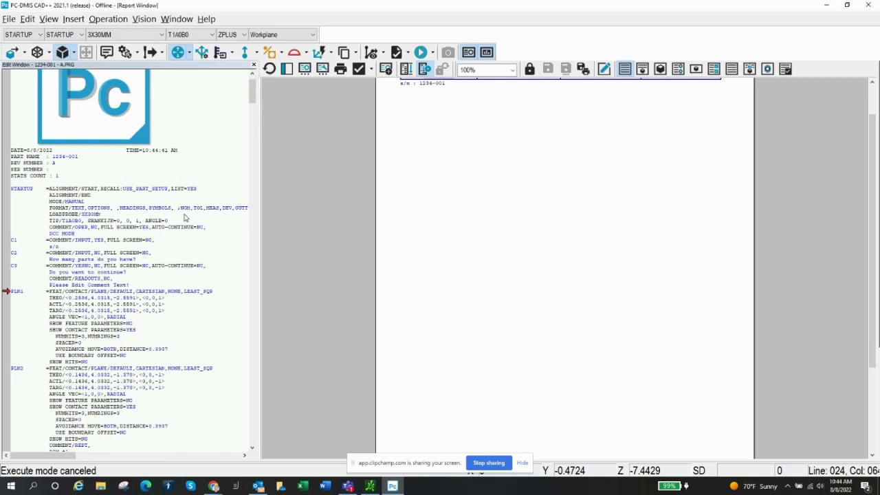
click(141, 286)
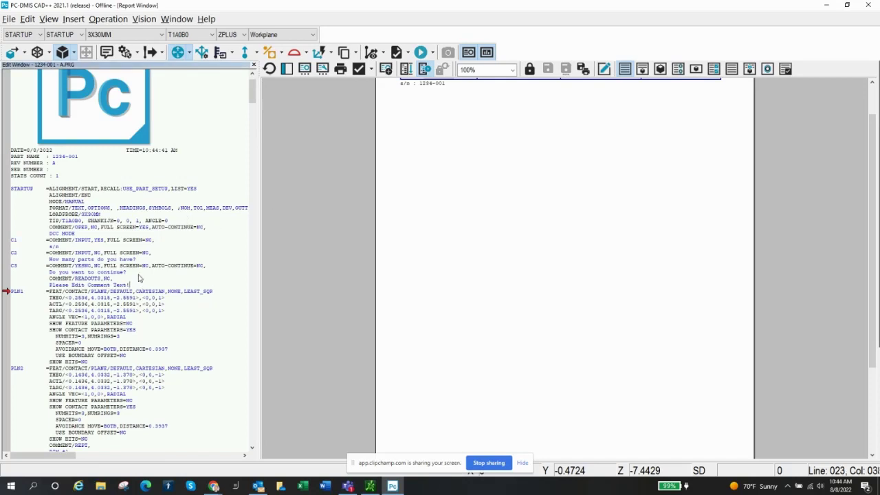